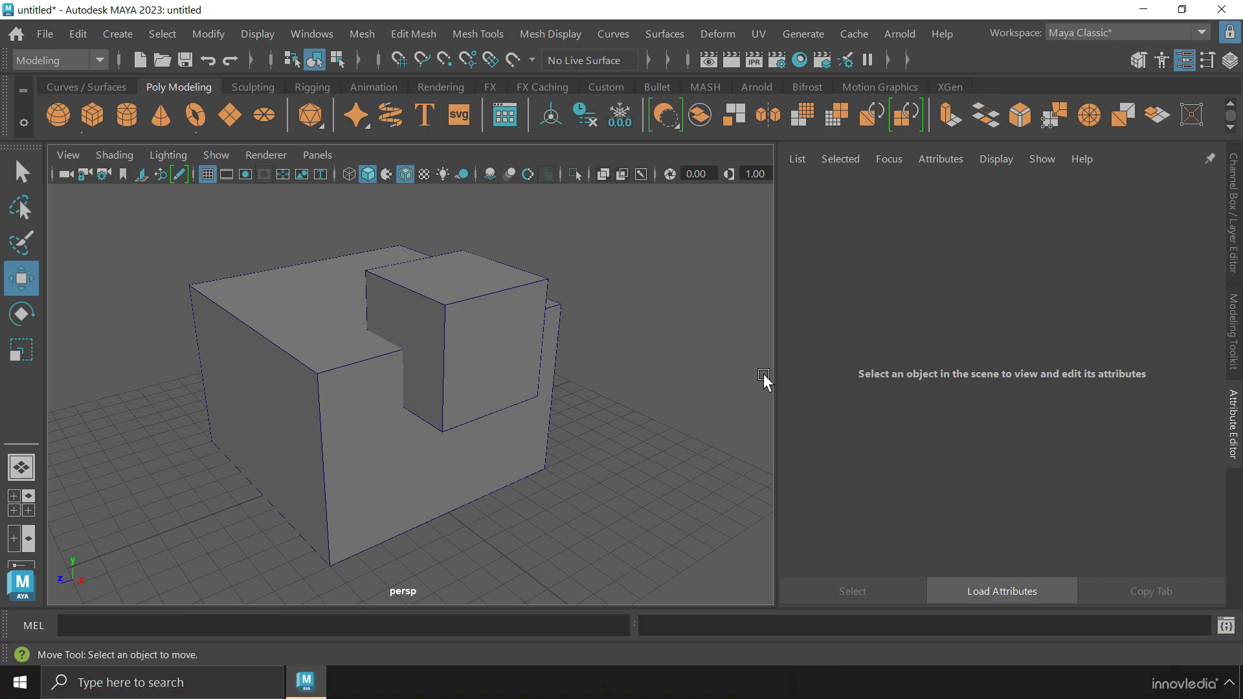
Browse the Booleans list without applying anything, then select the large cube and the small cube.
left_click(361, 34)
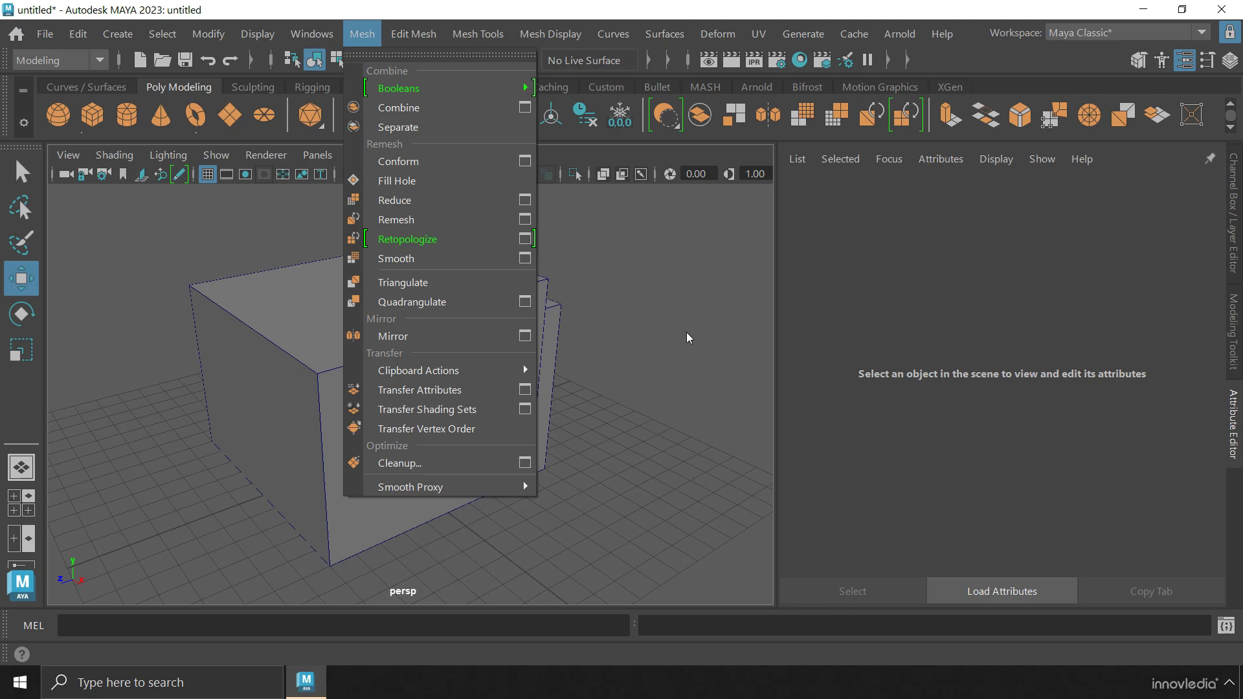
mouse_move(447, 88)
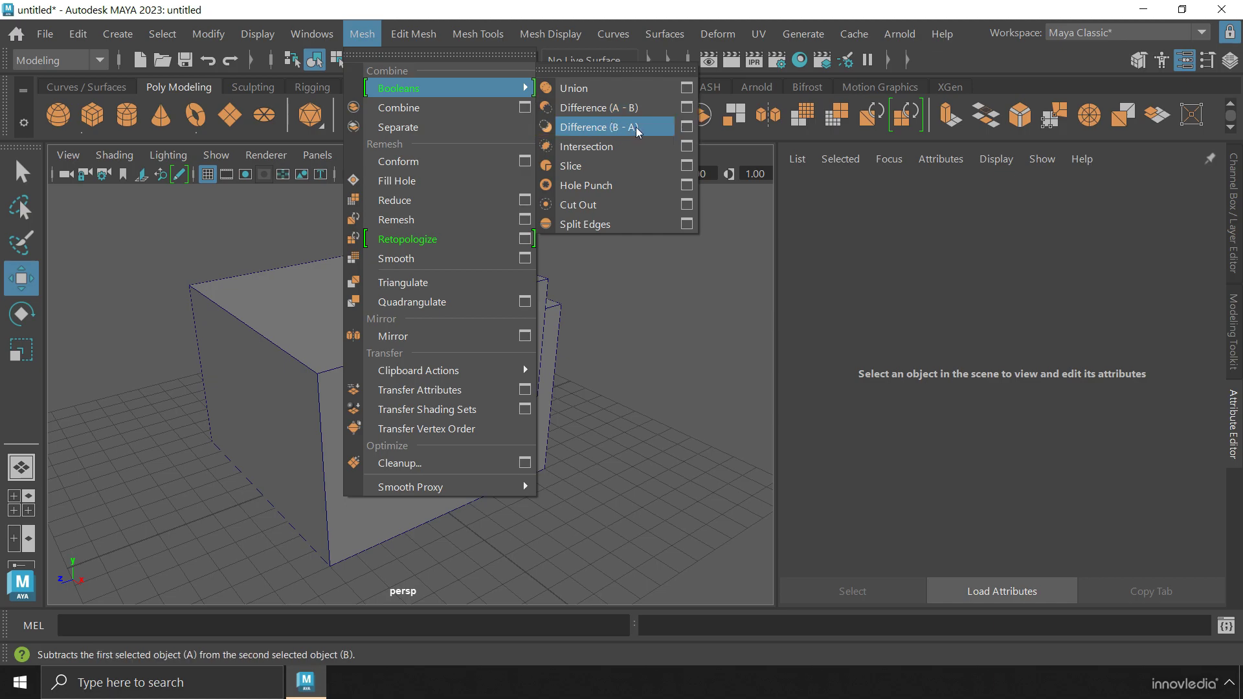
left_click(710, 146)
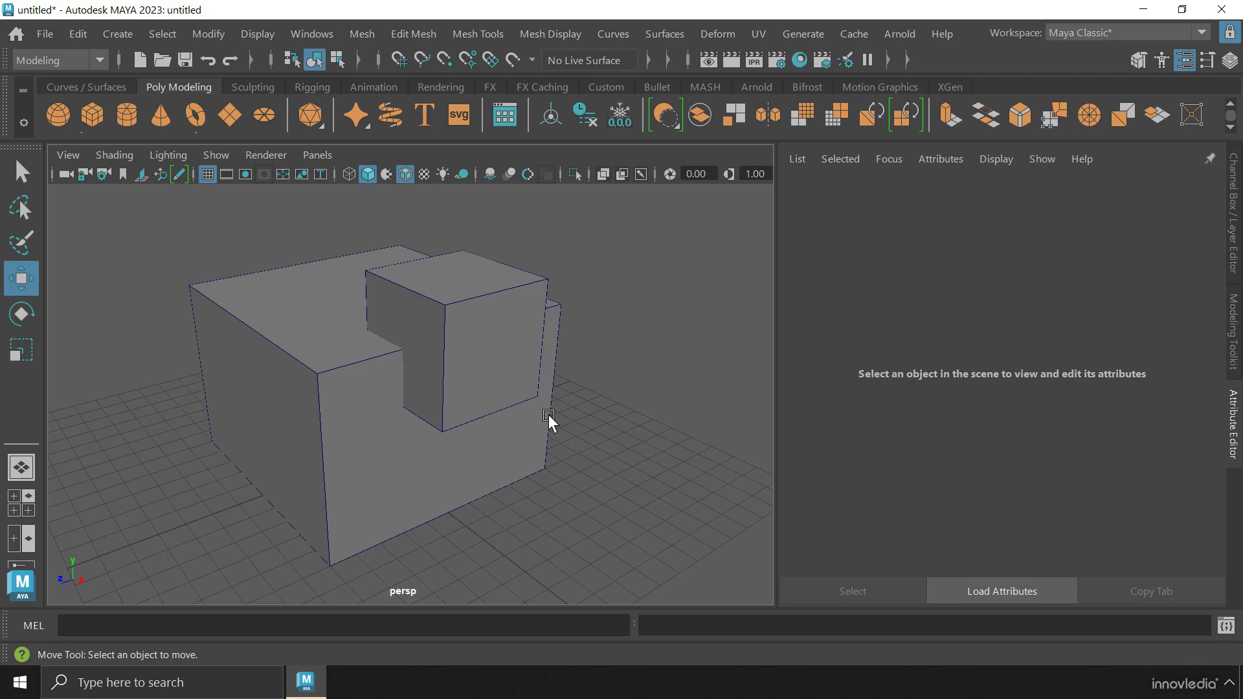
left_click(381, 402)
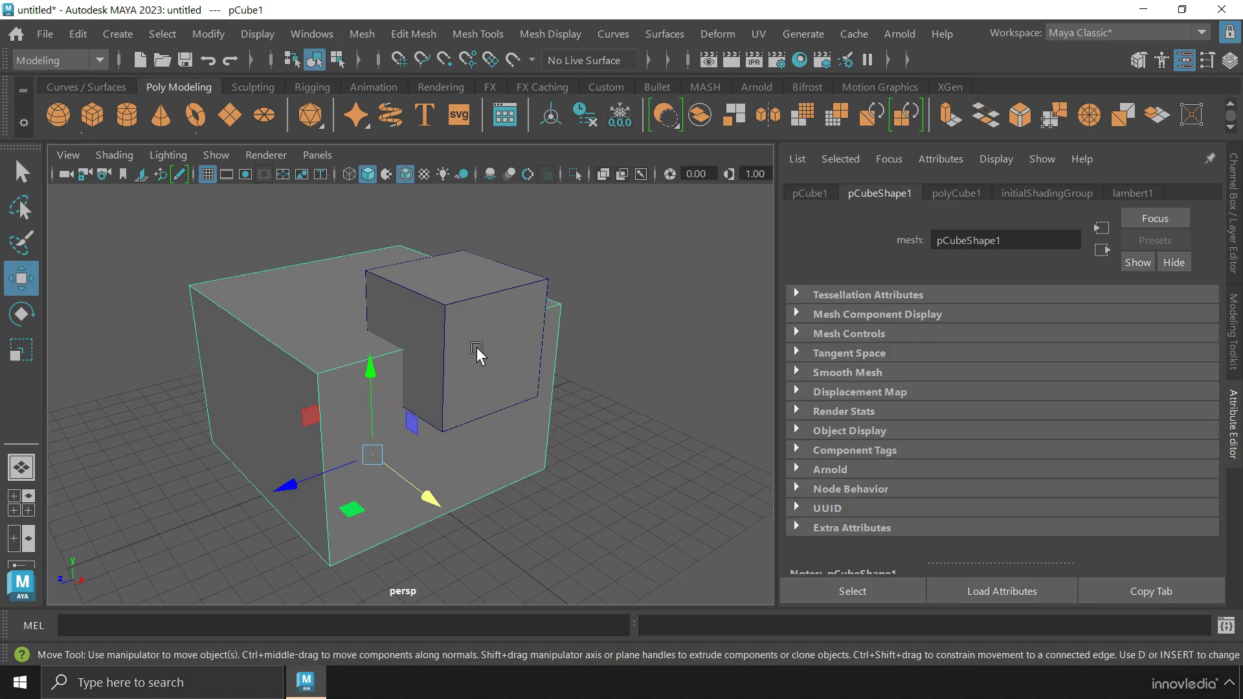
left_click(477, 346)
Apply Difference (A - B) and orbit to inspect the notch in the large cube.
left_click(363, 35)
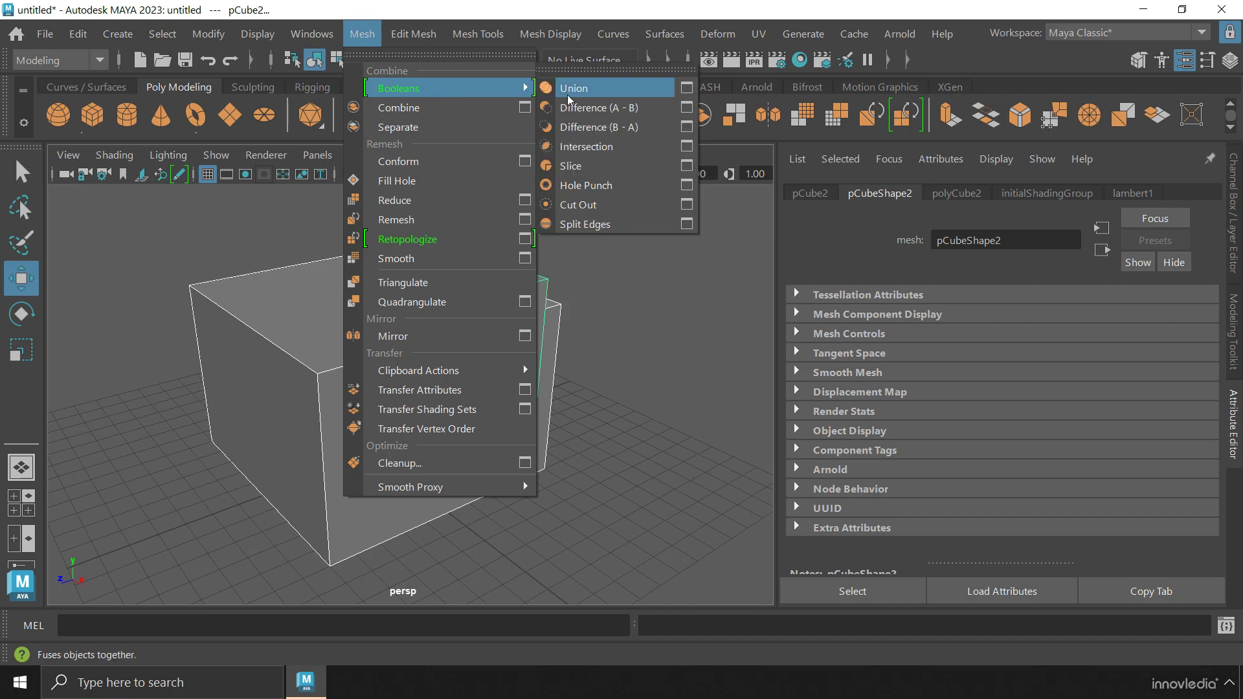
left_click(655, 114)
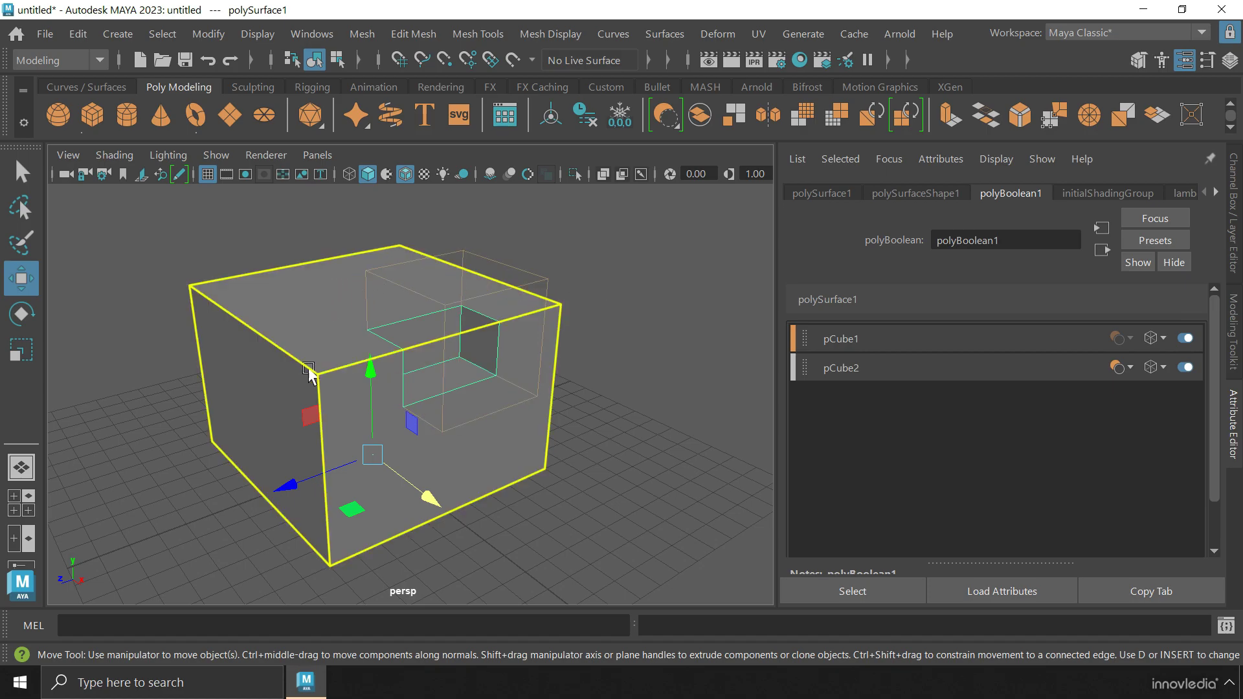
left_click_drag(365, 424, 392, 425, "alt")
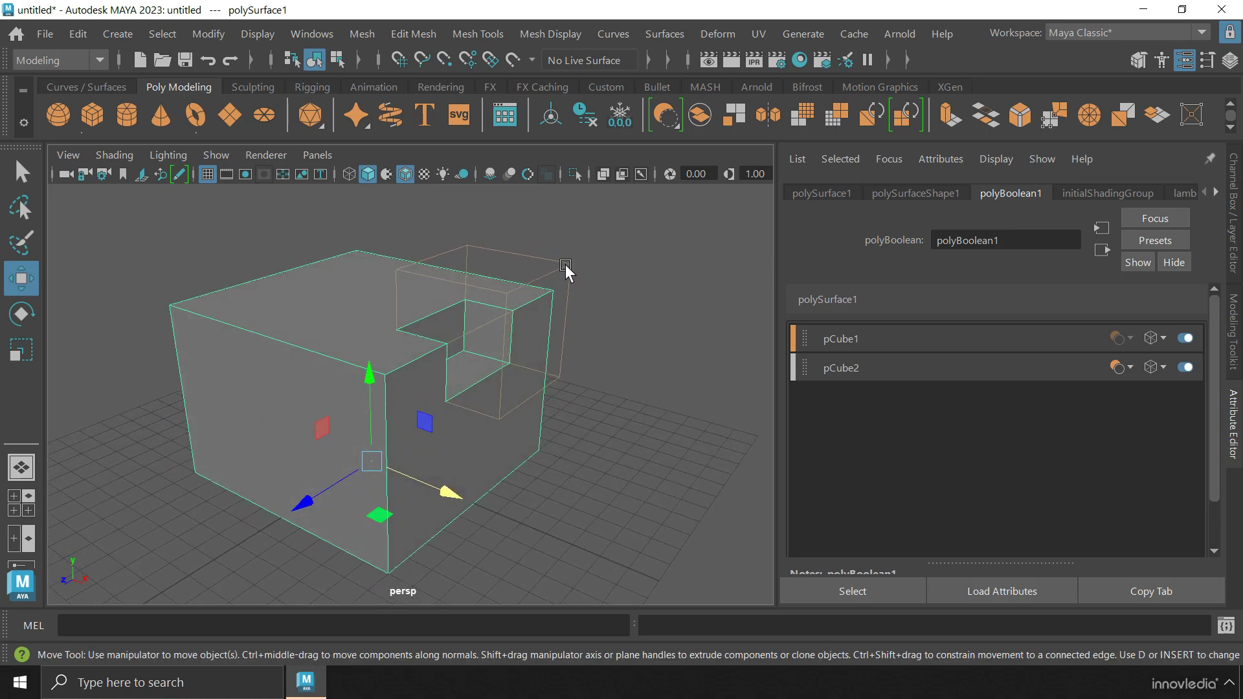
mouse_move(492, 392)
left_mouse_down("alt")
mouse_move(438, 406)
mouse_move(467, 392)
left_mouse_up("alt")
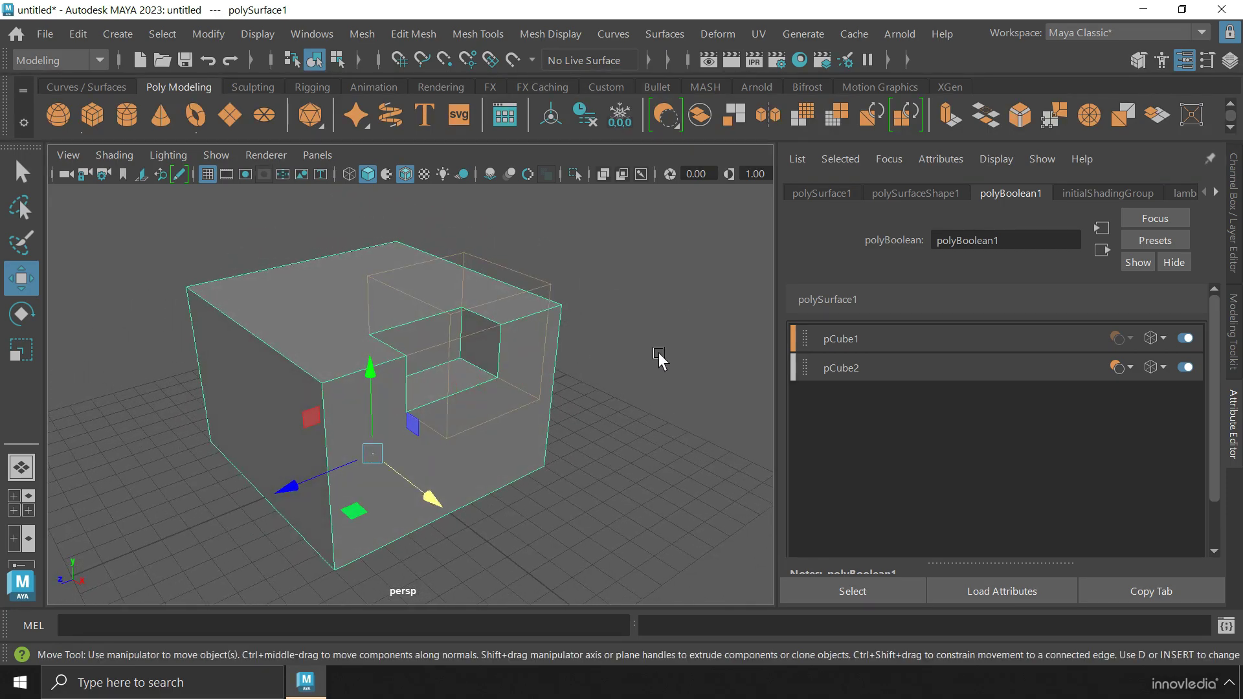
Undo the A - B cut, apply Difference (B - A), and orbit around the remaining piece.
key("ctrl+z")
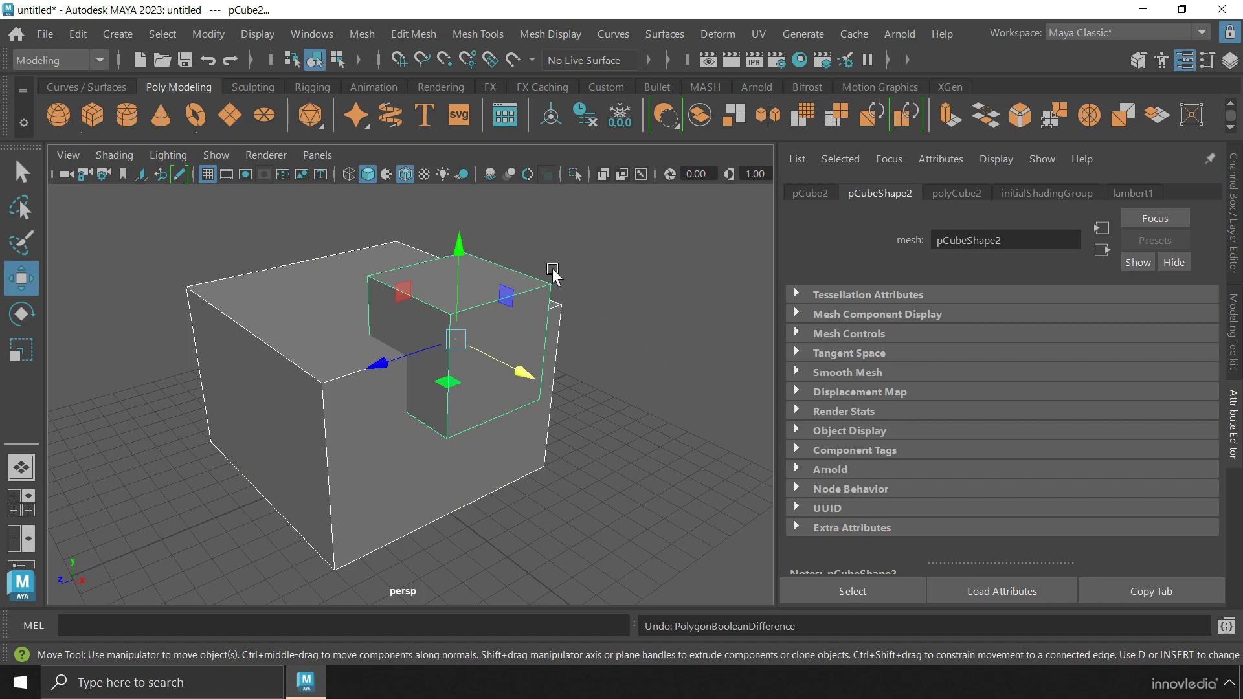
left_click(361, 34)
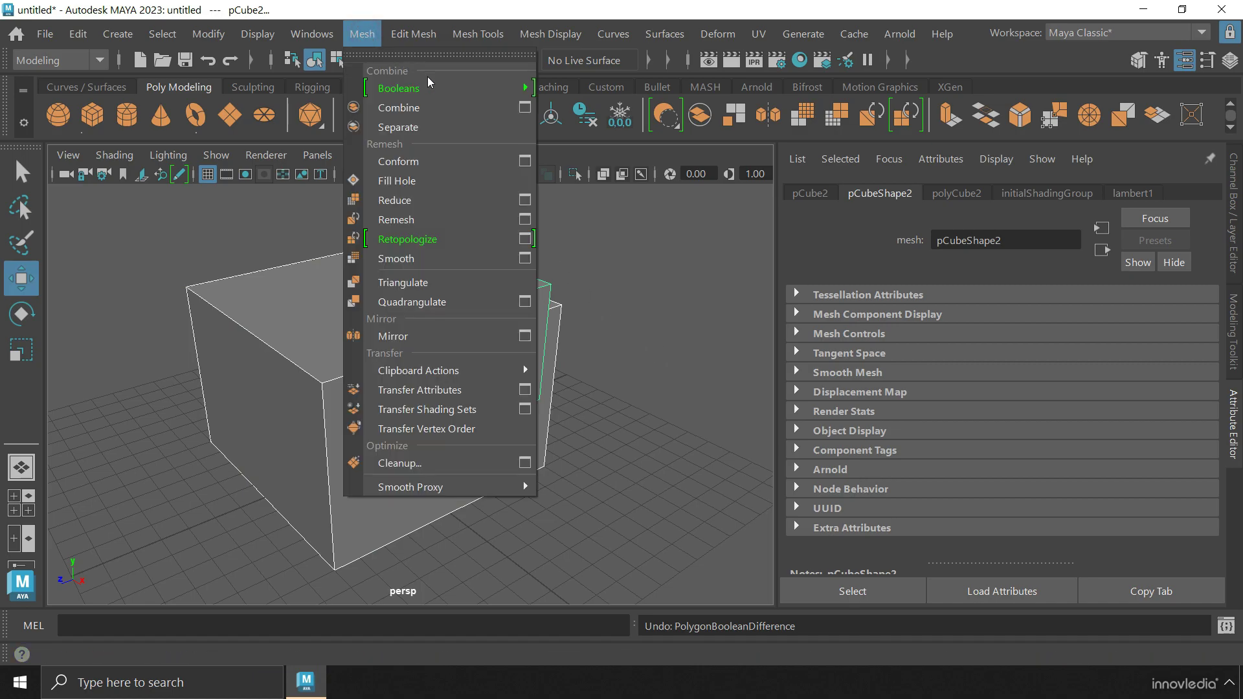
mouse_move(442, 89)
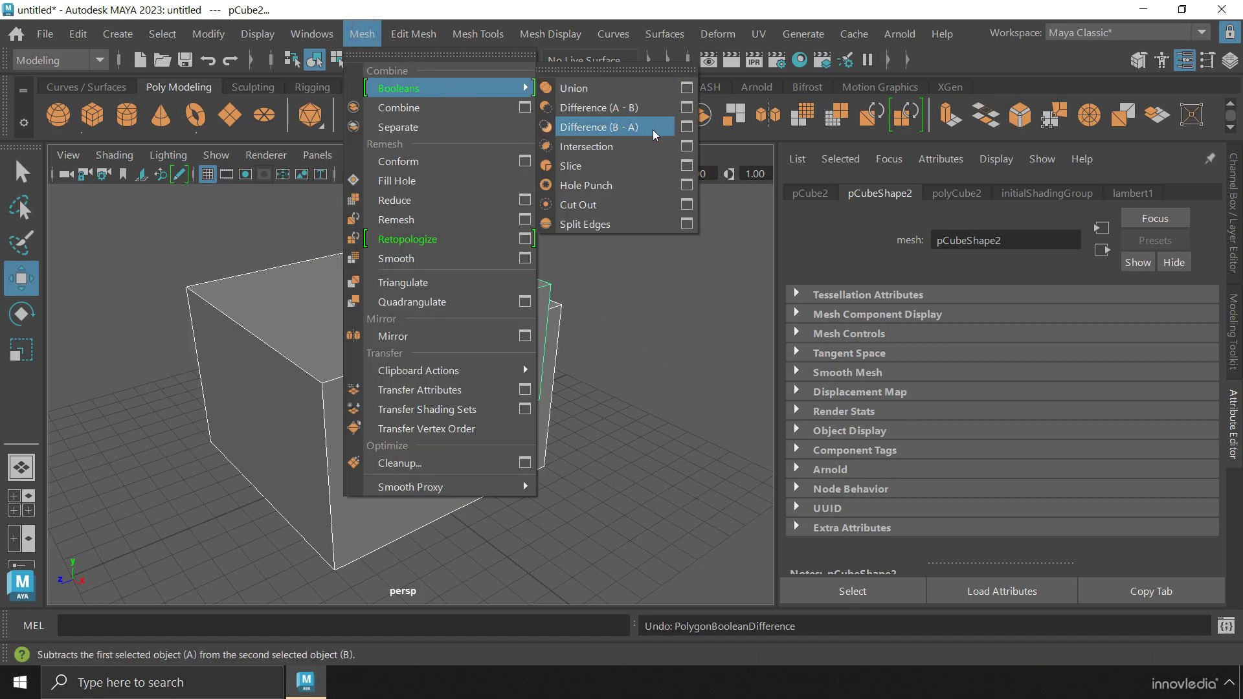
left_click(653, 128)
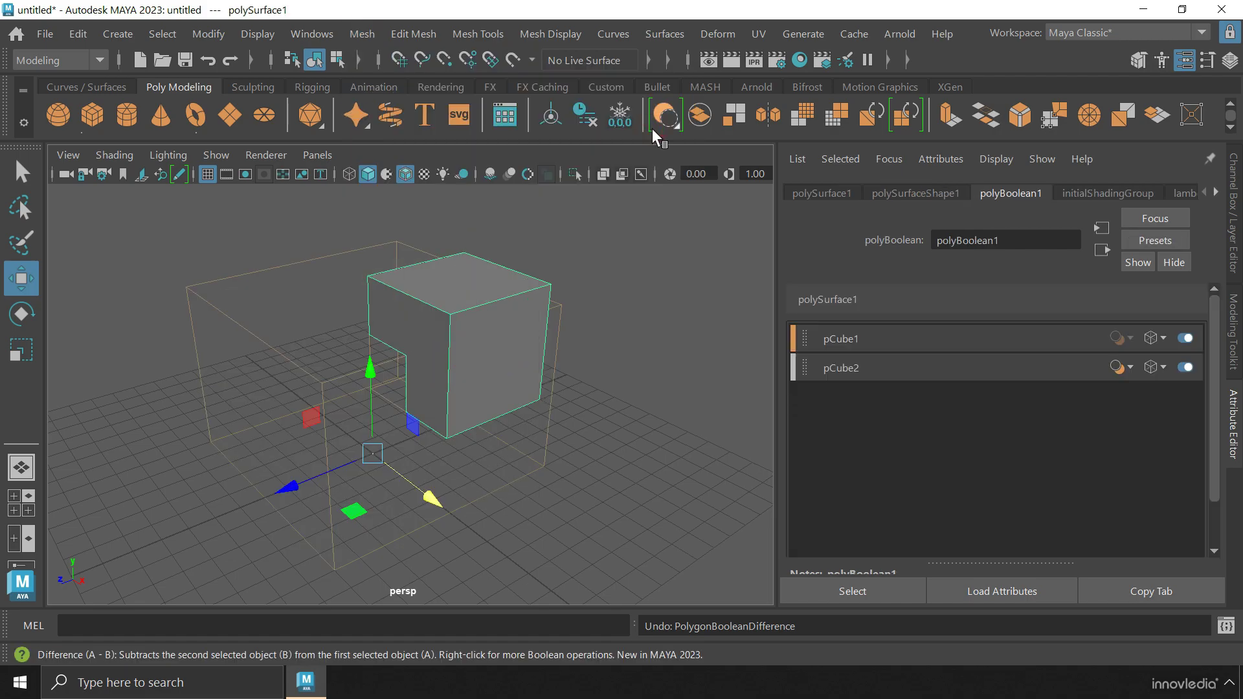
mouse_move(585, 327)
left_mouse_down("alt")
mouse_move(604, 343)
mouse_move(548, 288)
left_mouse_up("alt")
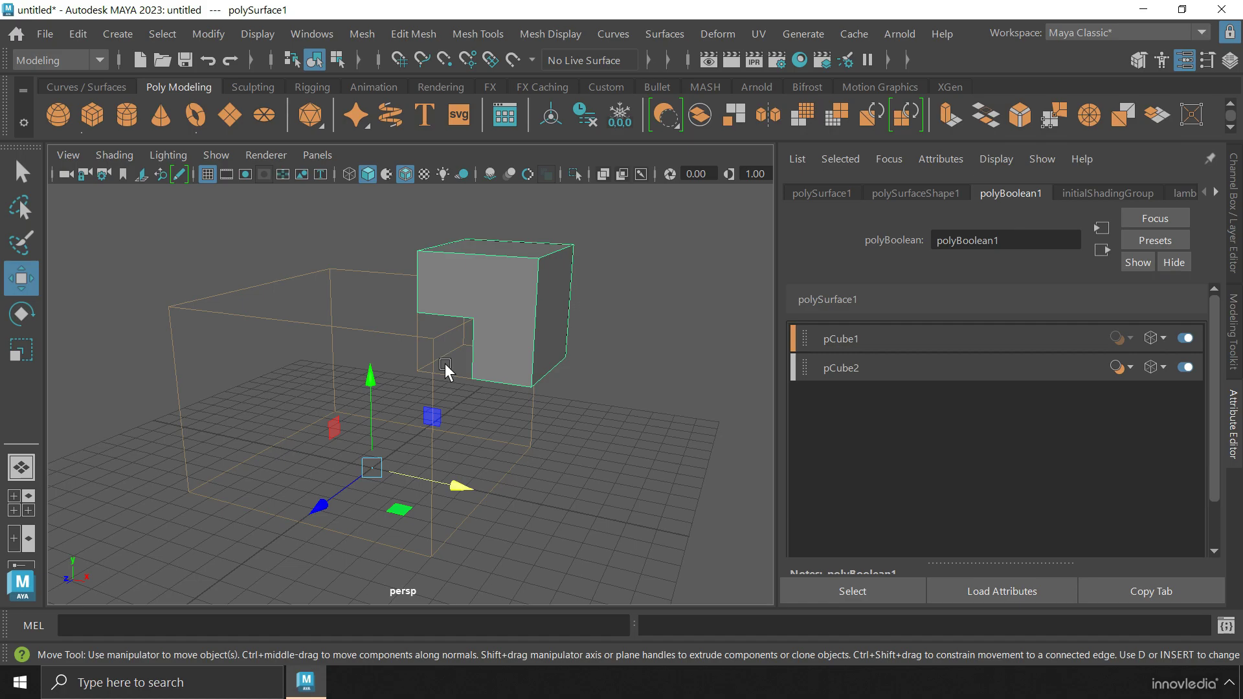
left_click_drag(435, 380, 533, 353, "alt")
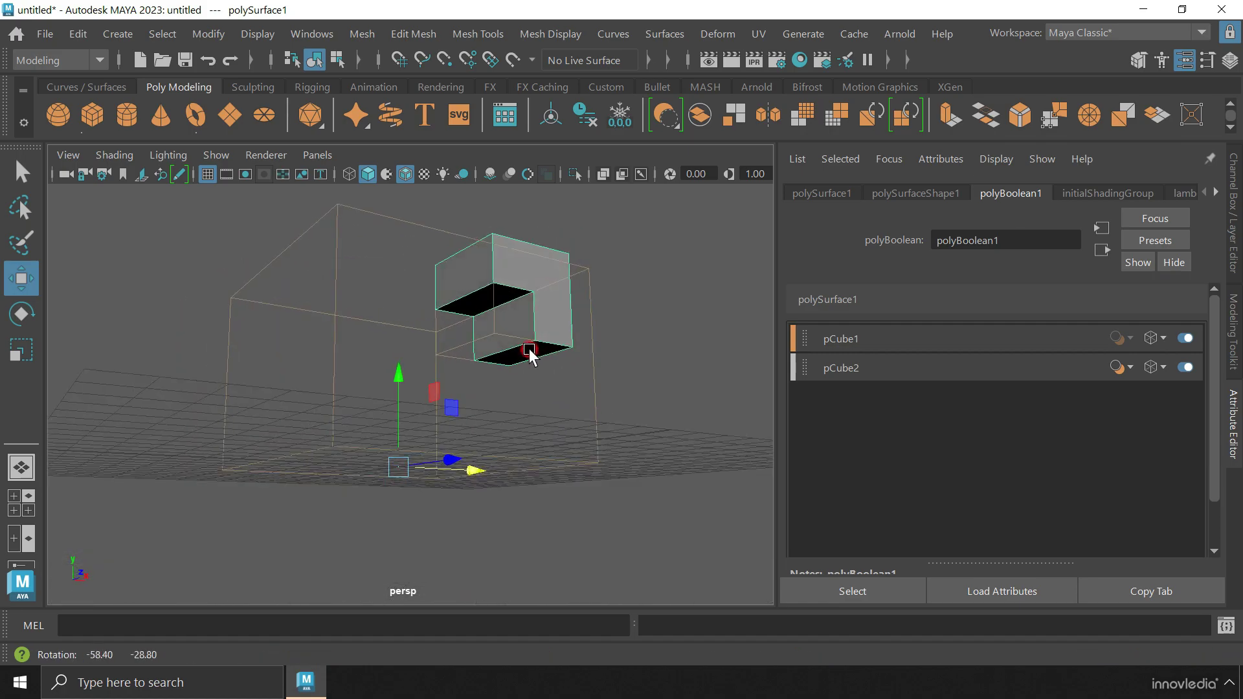
right_click_drag(533, 352, 580, 366, "alt")
mouse_move(569, 408)
left_mouse_down("alt")
mouse_move(457, 430)
mouse_move(599, 372)
mouse_move(431, 449)
left_mouse_up("alt")
mouse_move(431, 450)
right_mouse_down("alt")
mouse_move(514, 444)
mouse_move(503, 431)
right_mouse_up("alt")
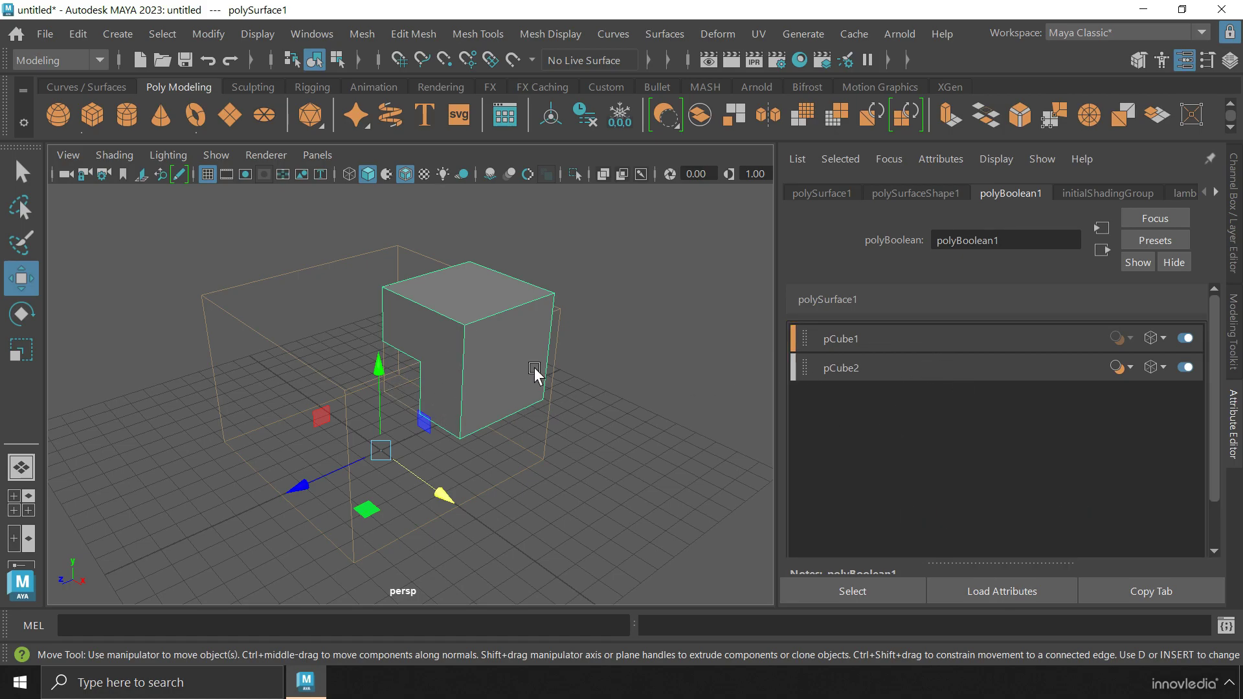
Reorder pCube1 and pCube2 in the polyBoolean1 input list, then select polySurface1.
left_click_drag(814, 336, 807, 389)
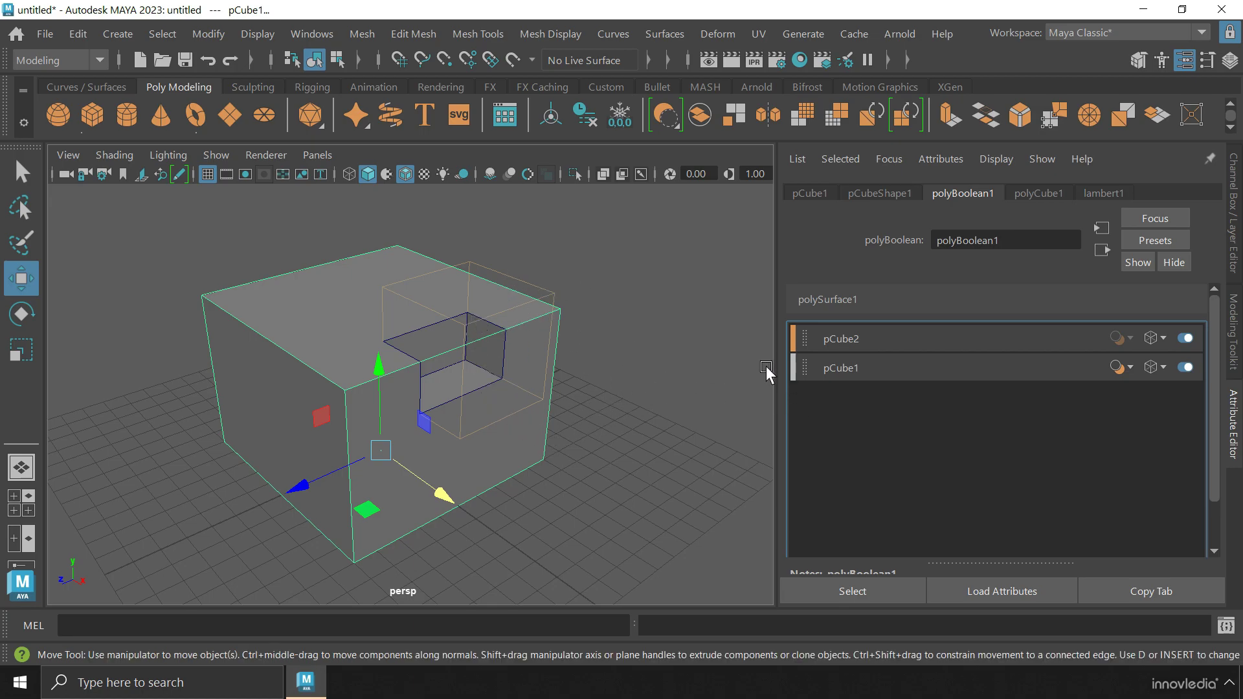
left_click_drag(807, 339, 812, 405)
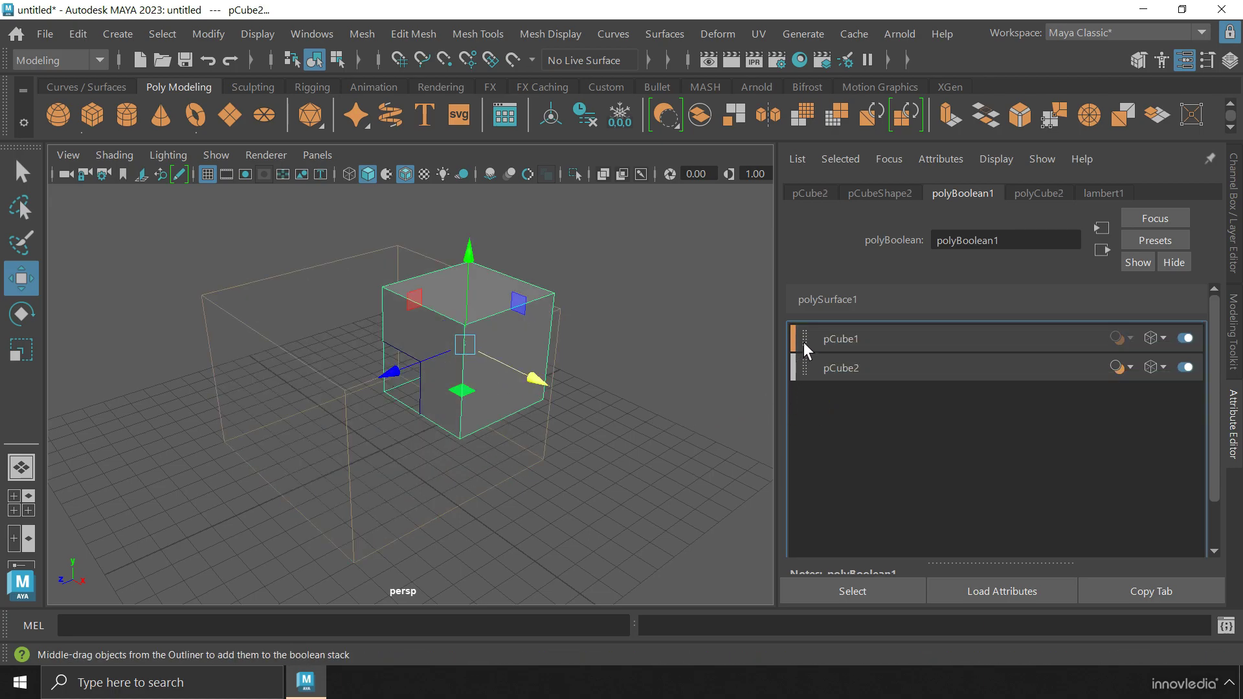
left_click_drag(804, 342, 806, 399)
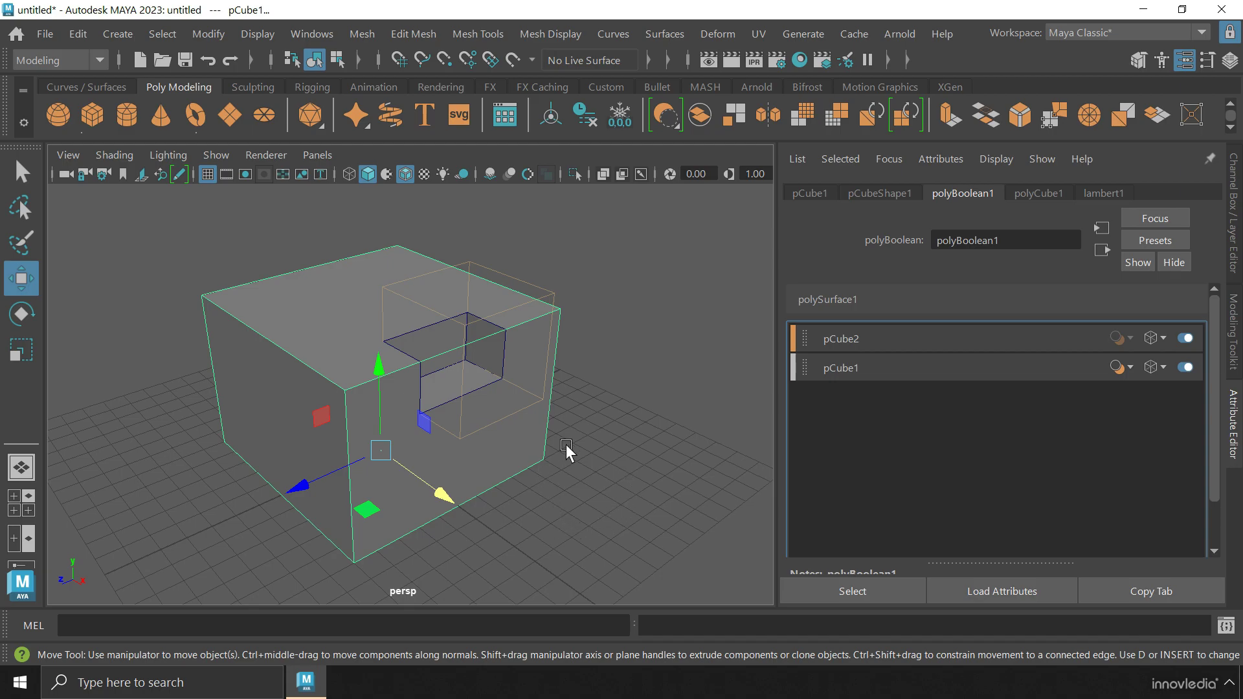
left_click(413, 378)
left_click(78, 33)
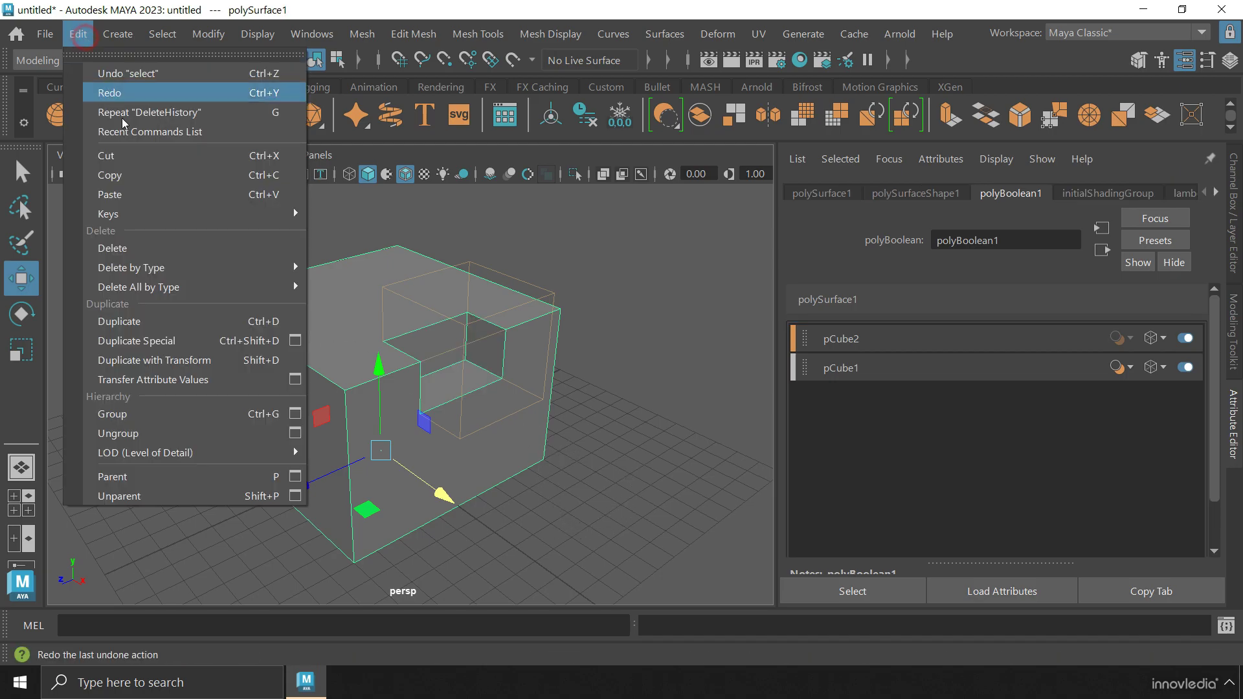
mouse_move(137, 268)
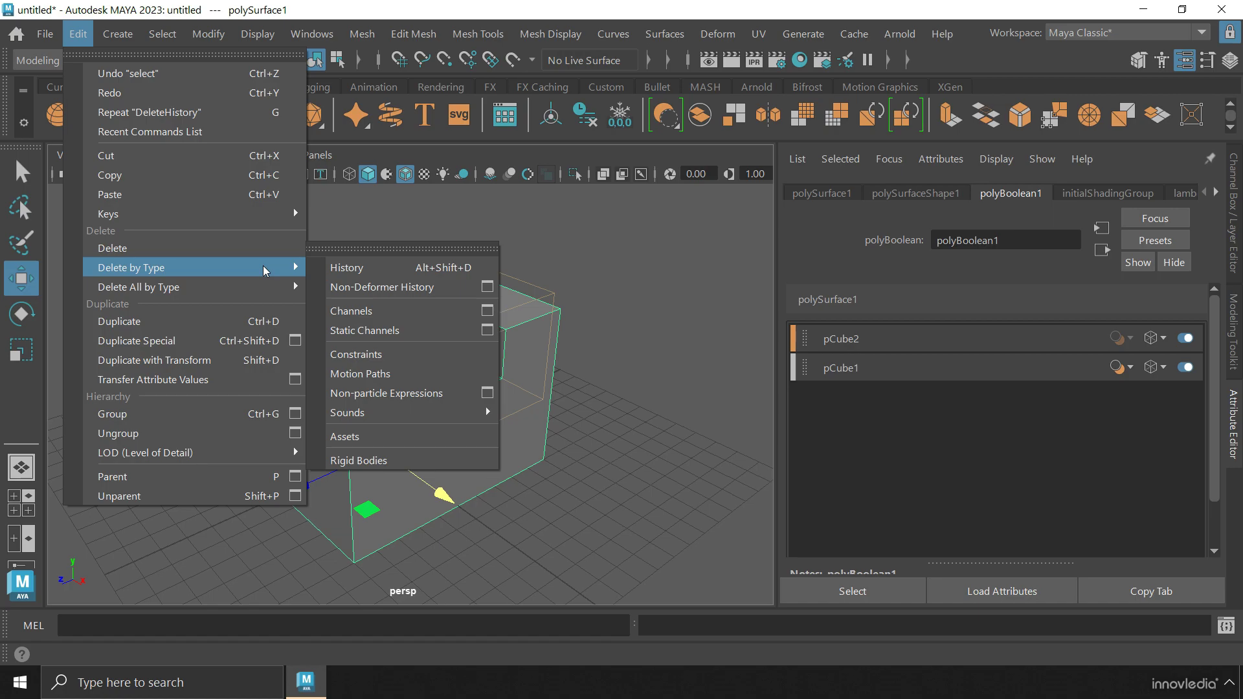
Delete the cut box's history with Delete by Type > History, then show the Boolean shelf options.
left_click(390, 268)
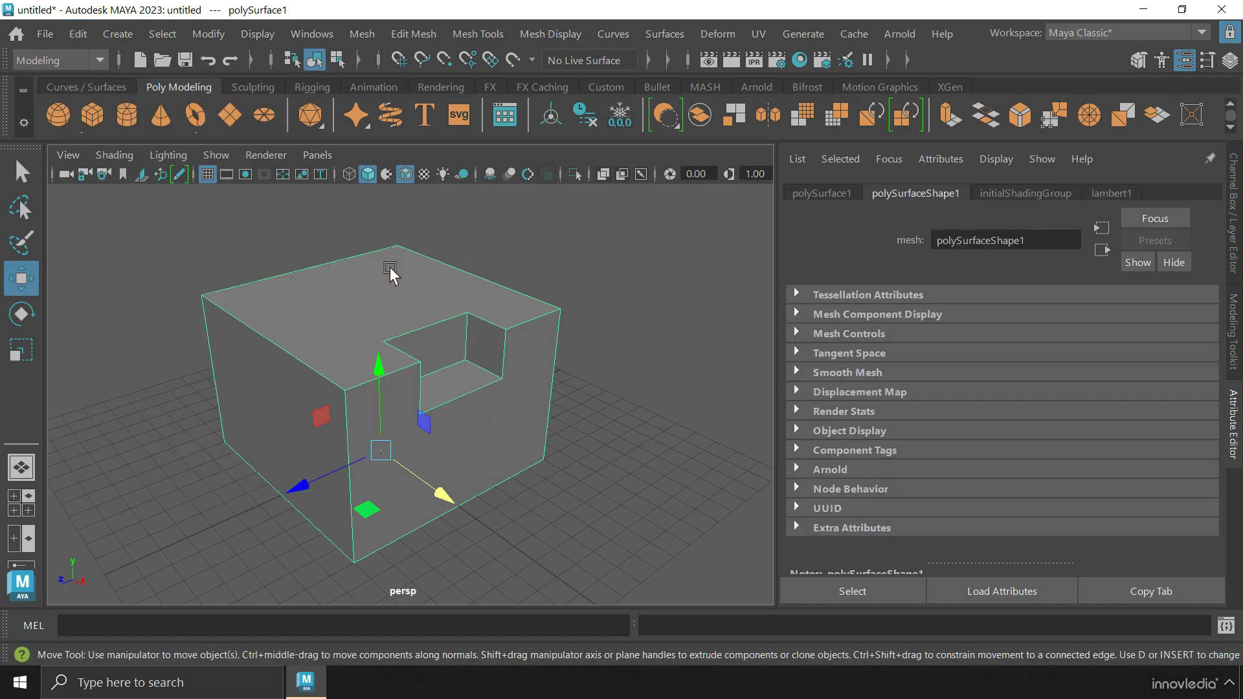
left_click(586, 129)
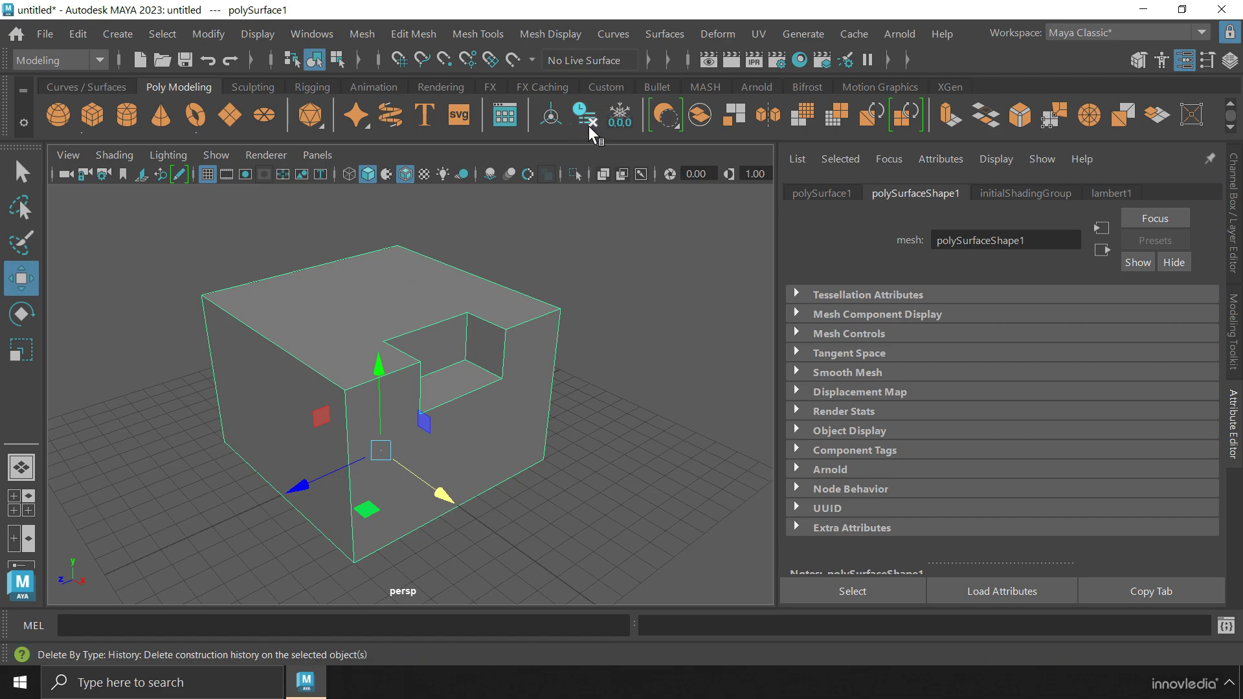
left_click(673, 129)
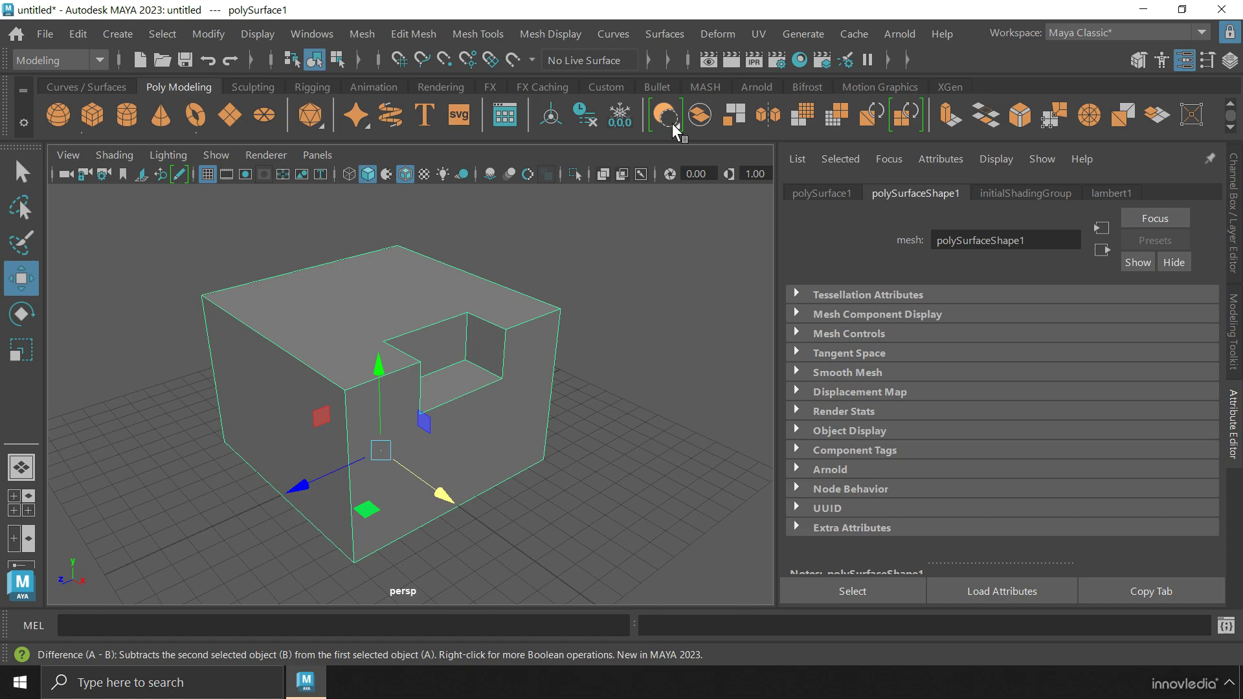
right_click(670, 122)
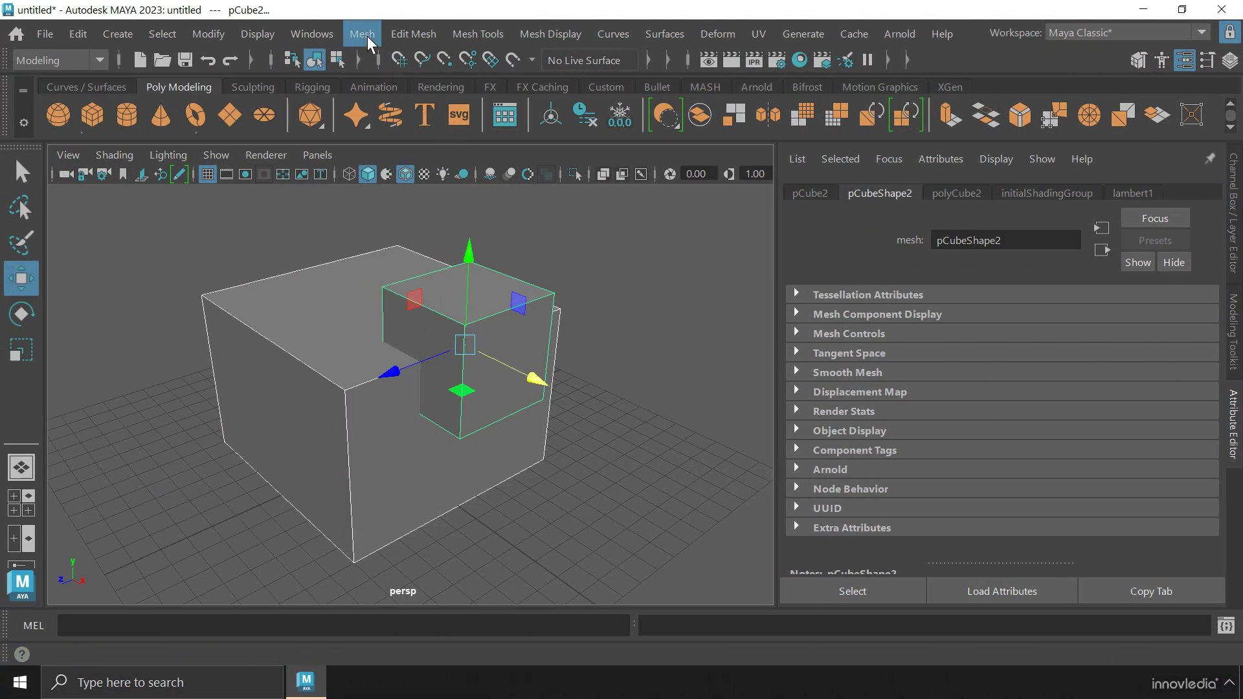
Apply a Slice boolean to the cubes and orbit to inspect the sliced box.
left_click(363, 34)
mouse_move(442, 88)
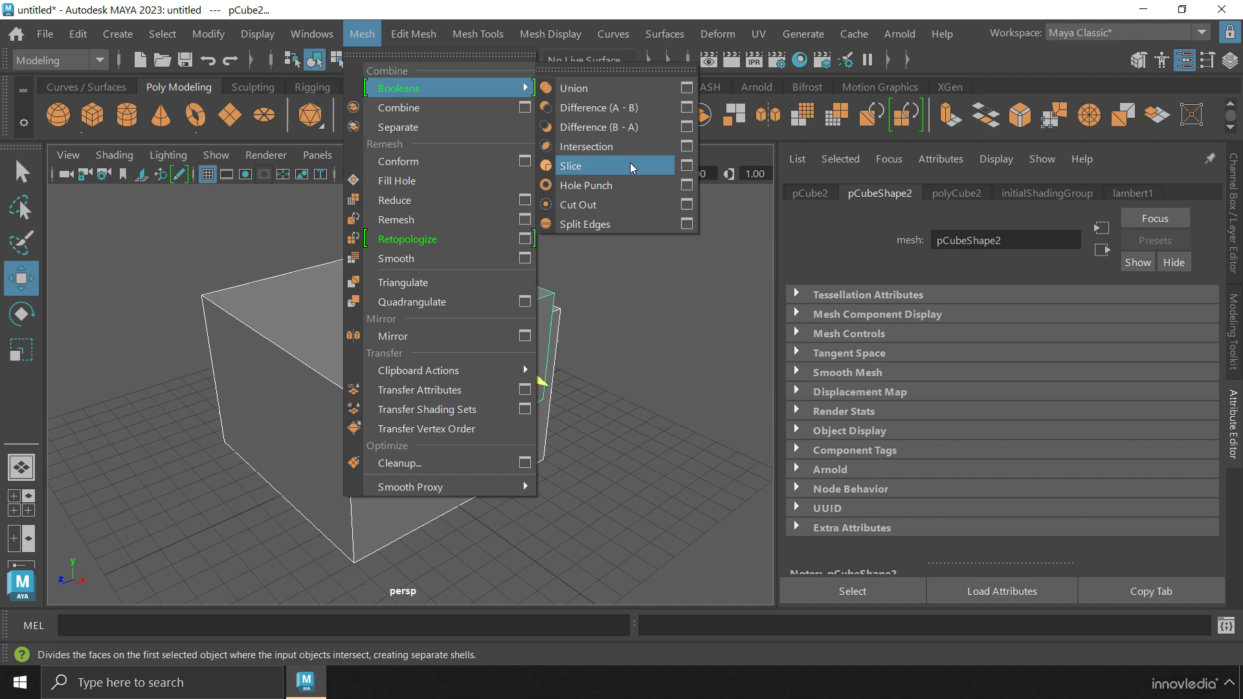
left_click(630, 167)
left_click_drag(630, 162, 639, 266, "alt")
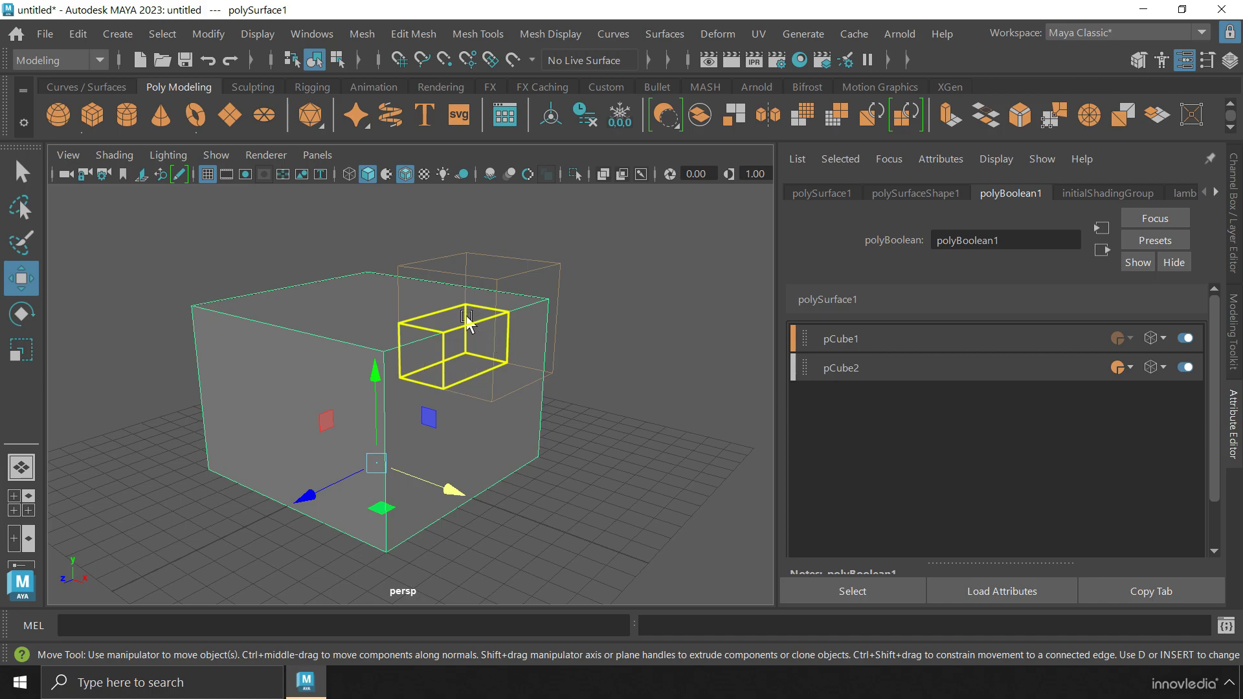
left_click_drag(466, 322, 443, 353, "alt")
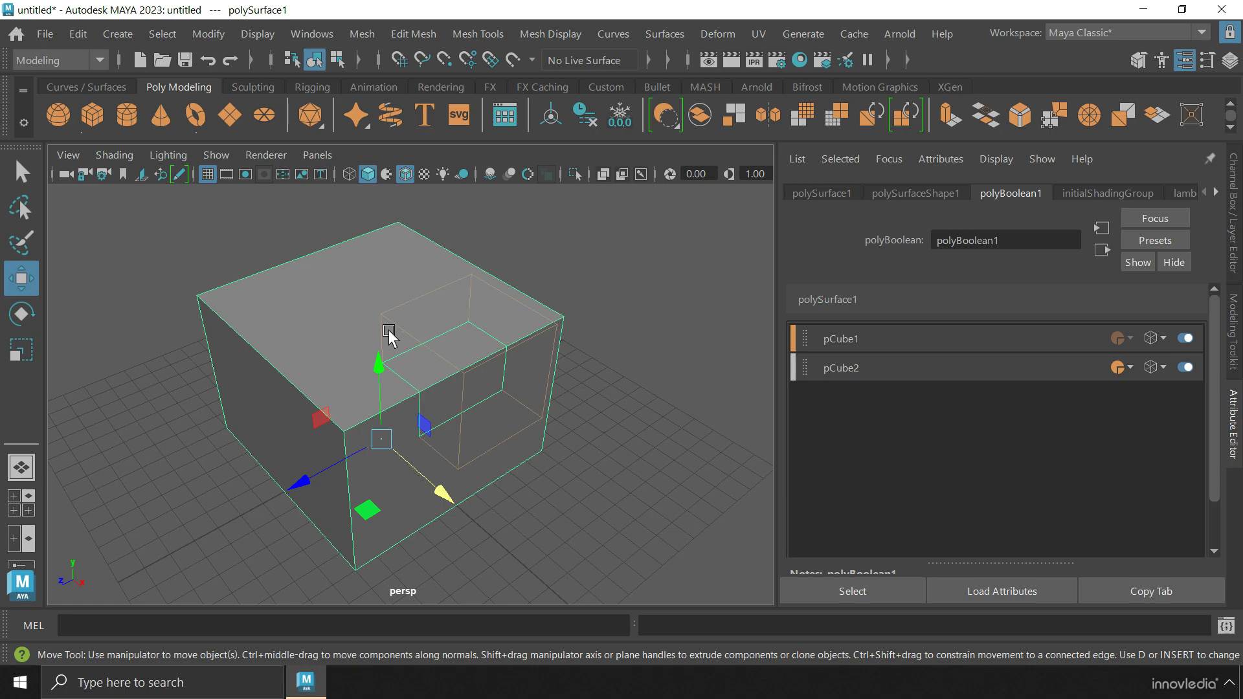
Select and grow the notch faces, pull the chunk out along X, then return to Object Mode.
right_click_drag(336, 303, 352, 187)
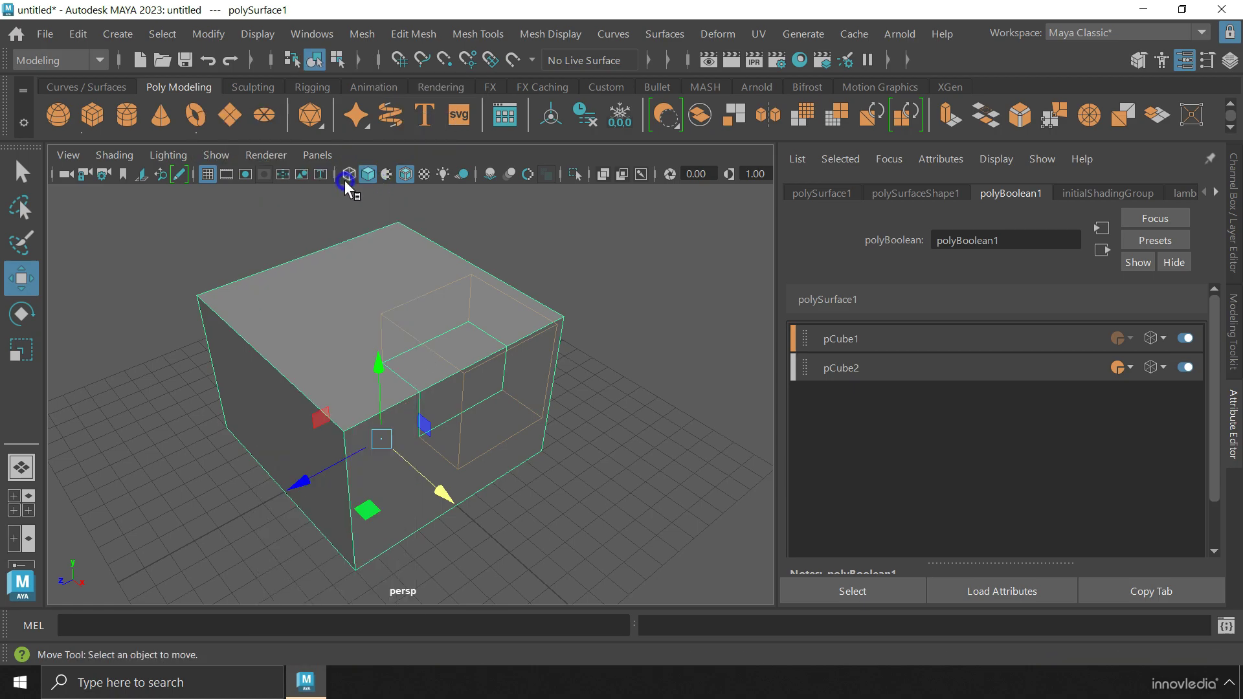
left_click(476, 384)
key("shift+period")
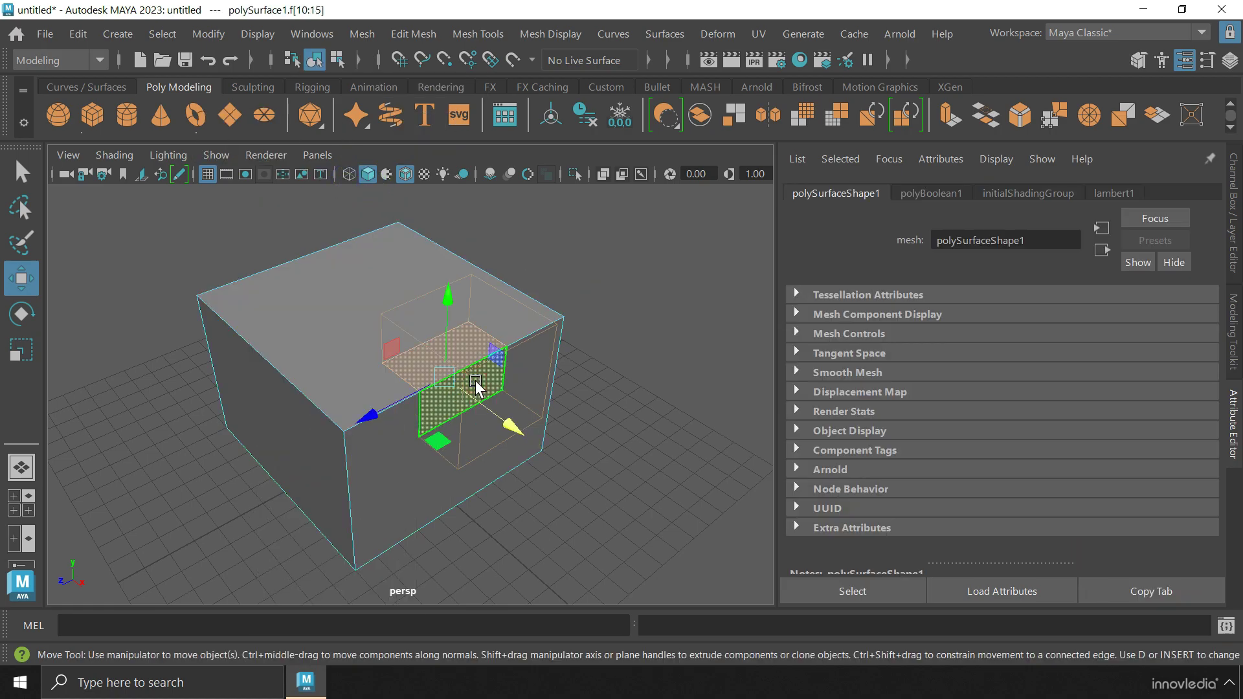
left_click_drag(512, 424, 652, 544)
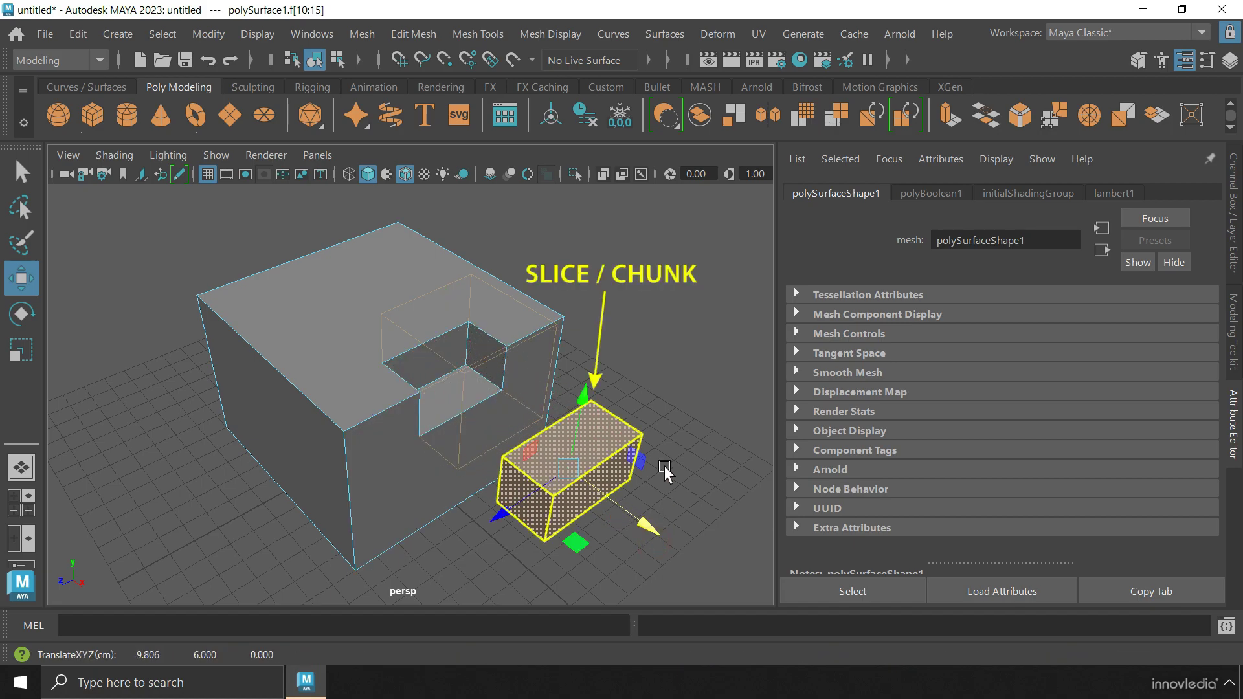
left_click(685, 408)
right_click_drag(417, 185, 444, 92)
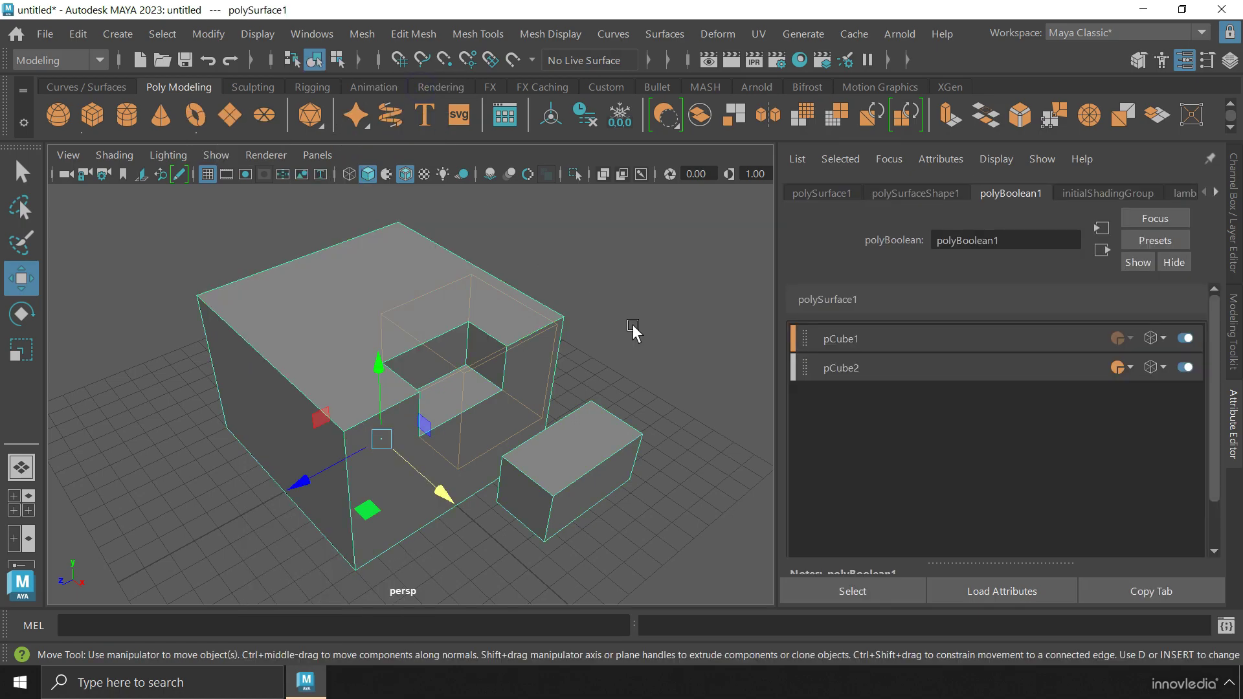
mouse_move(612, 343)
left_mouse_down("alt")
mouse_move(339, 362)
mouse_move(620, 336)
left_mouse_up("alt")
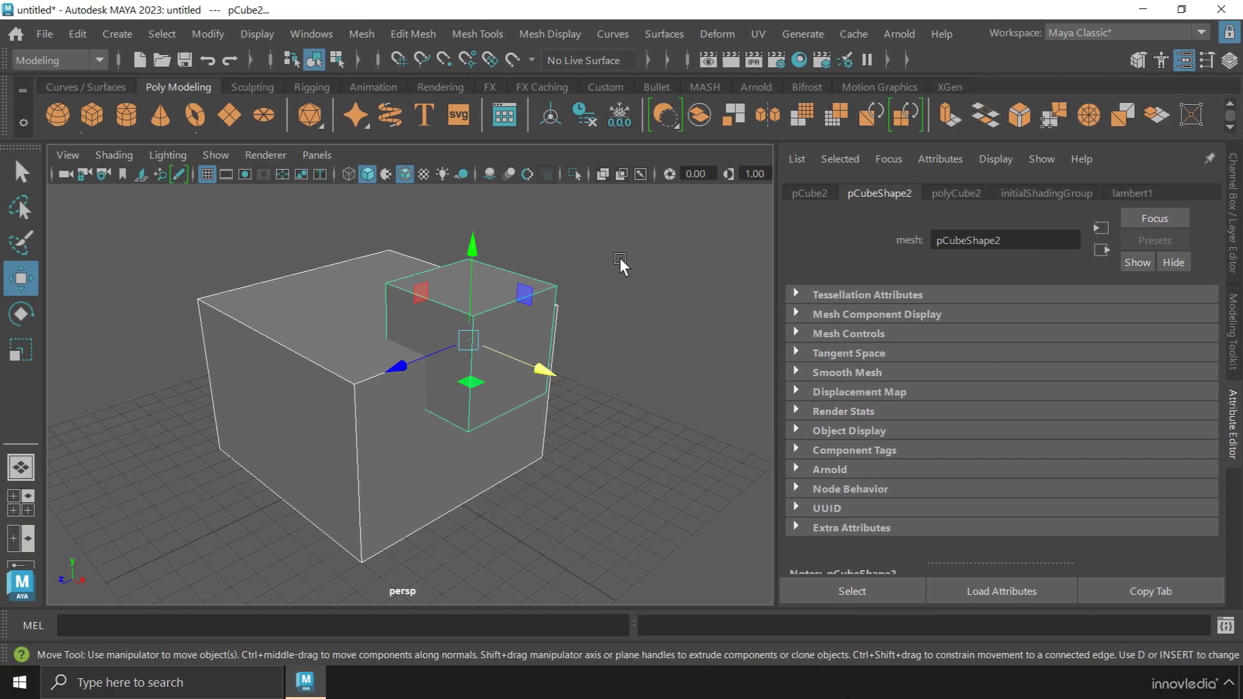
right_click(668, 121)
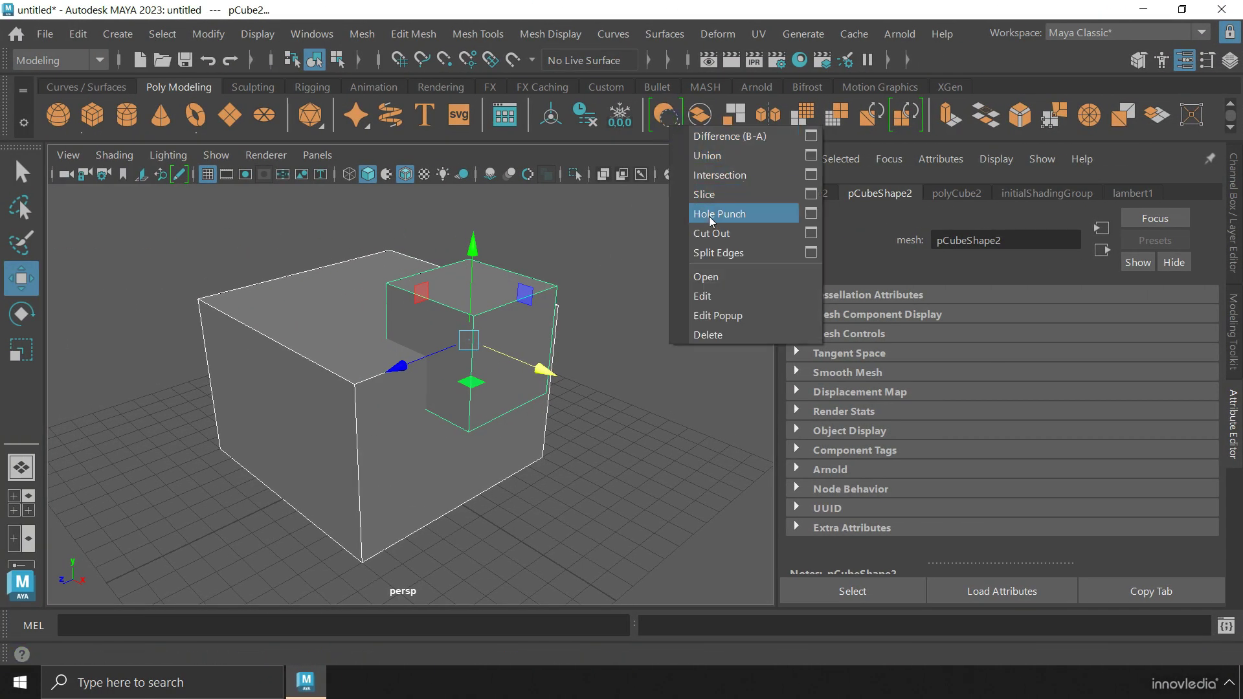
left_click(768, 219)
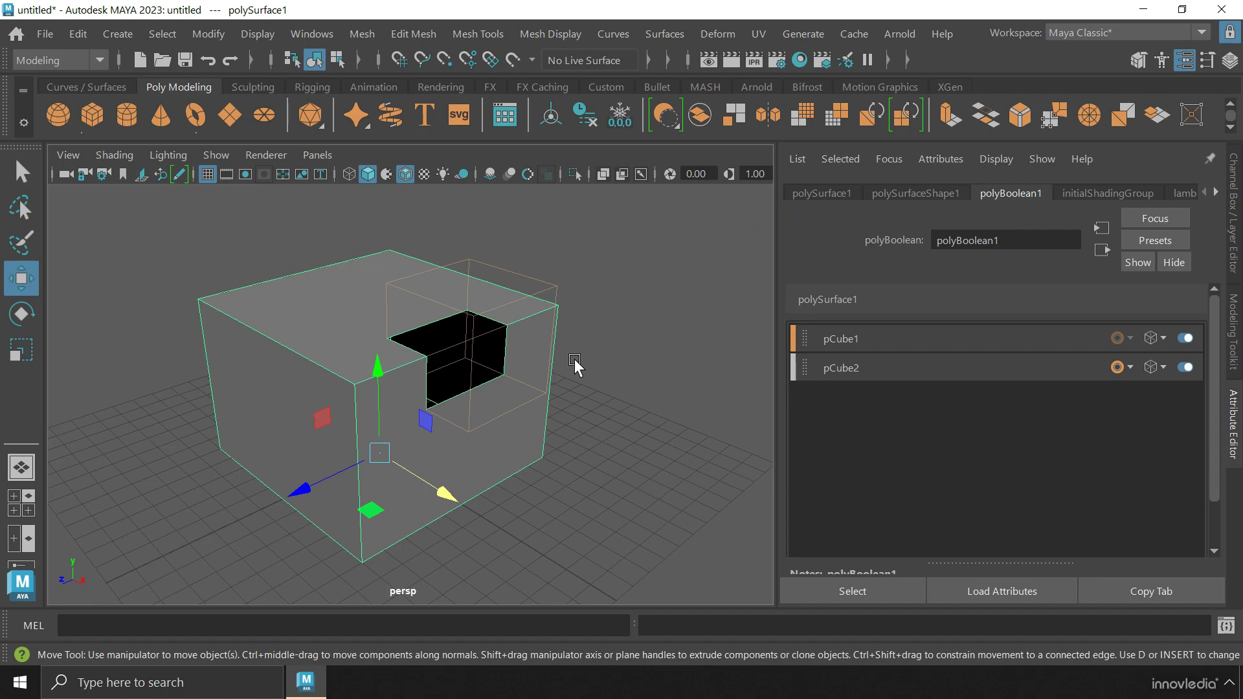
left_click_drag(621, 379, 623, 244, "alt")
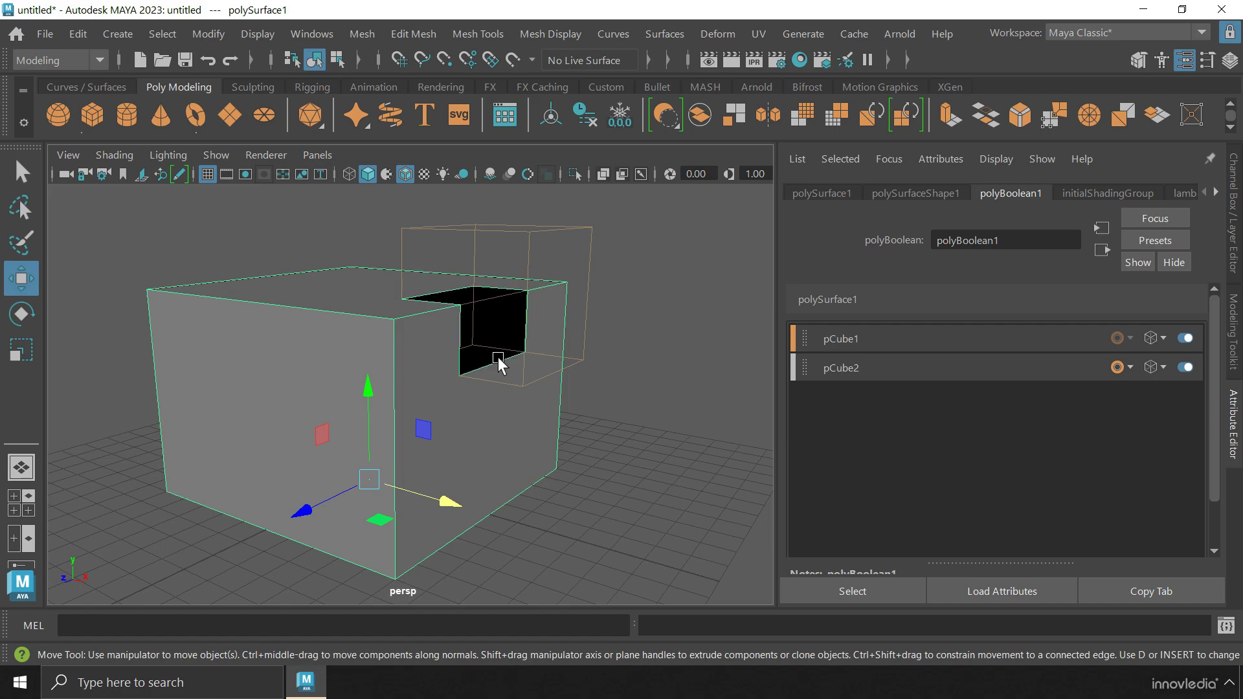
mouse_move(500, 360)
left_mouse_down("alt")
mouse_move(430, 406)
mouse_move(411, 405)
mouse_move(360, 356)
mouse_move(328, 389)
mouse_move(346, 342)
mouse_move(369, 418)
mouse_move(438, 379)
mouse_move(495, 413)
left_mouse_up("alt")
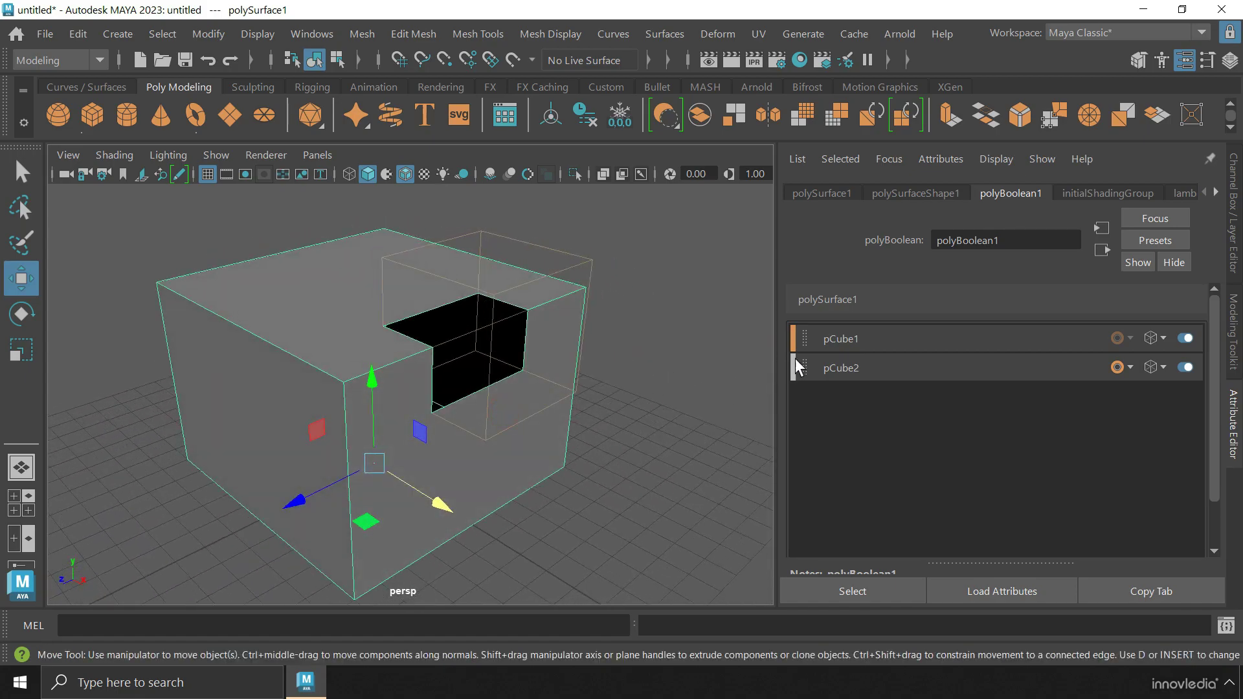
left_click_drag(810, 339, 810, 395)
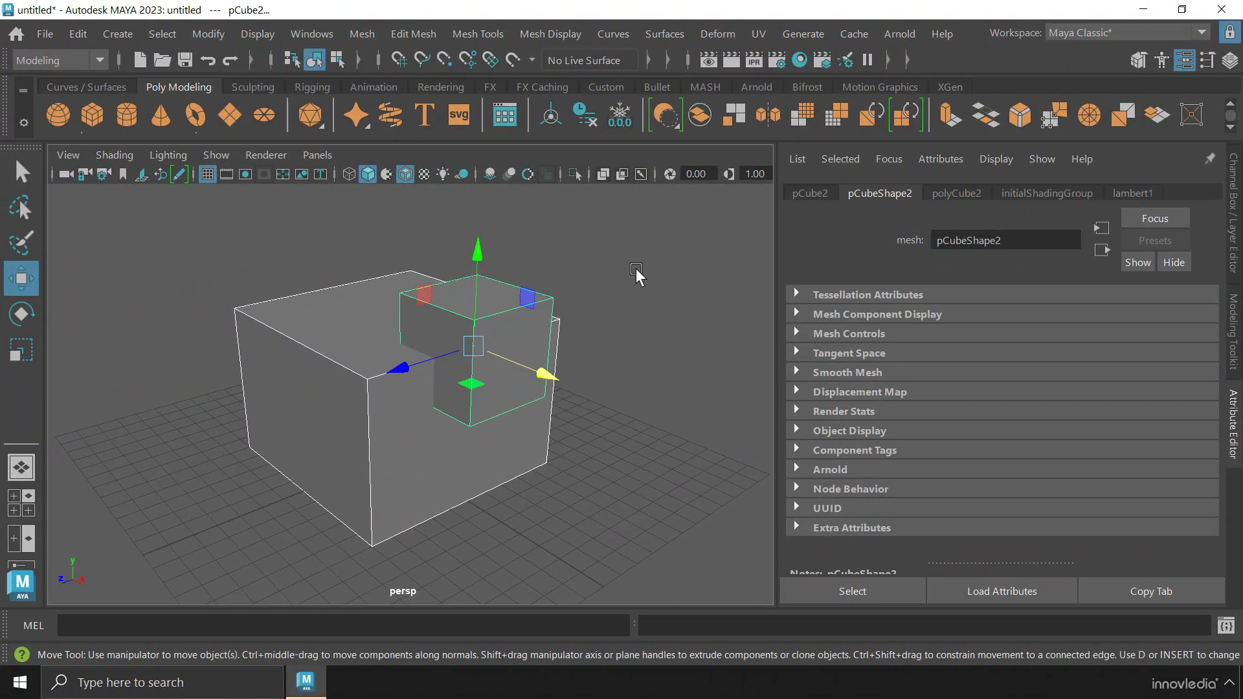
right_click(666, 117)
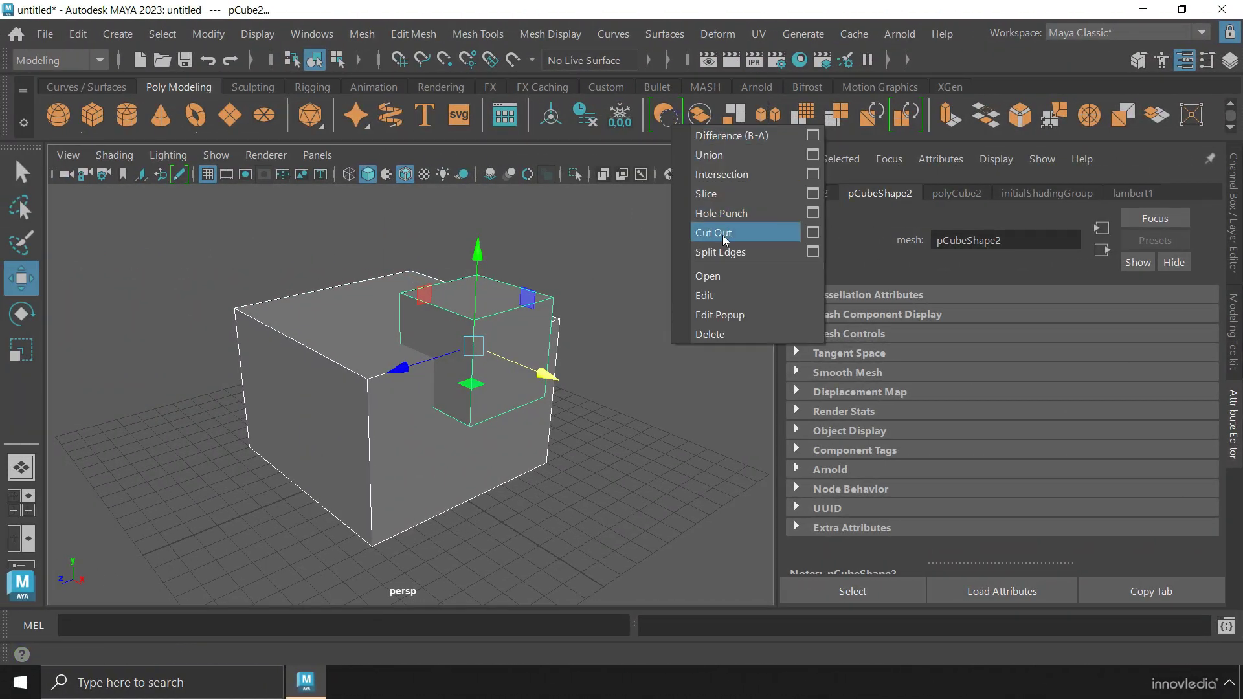
left_click(776, 235)
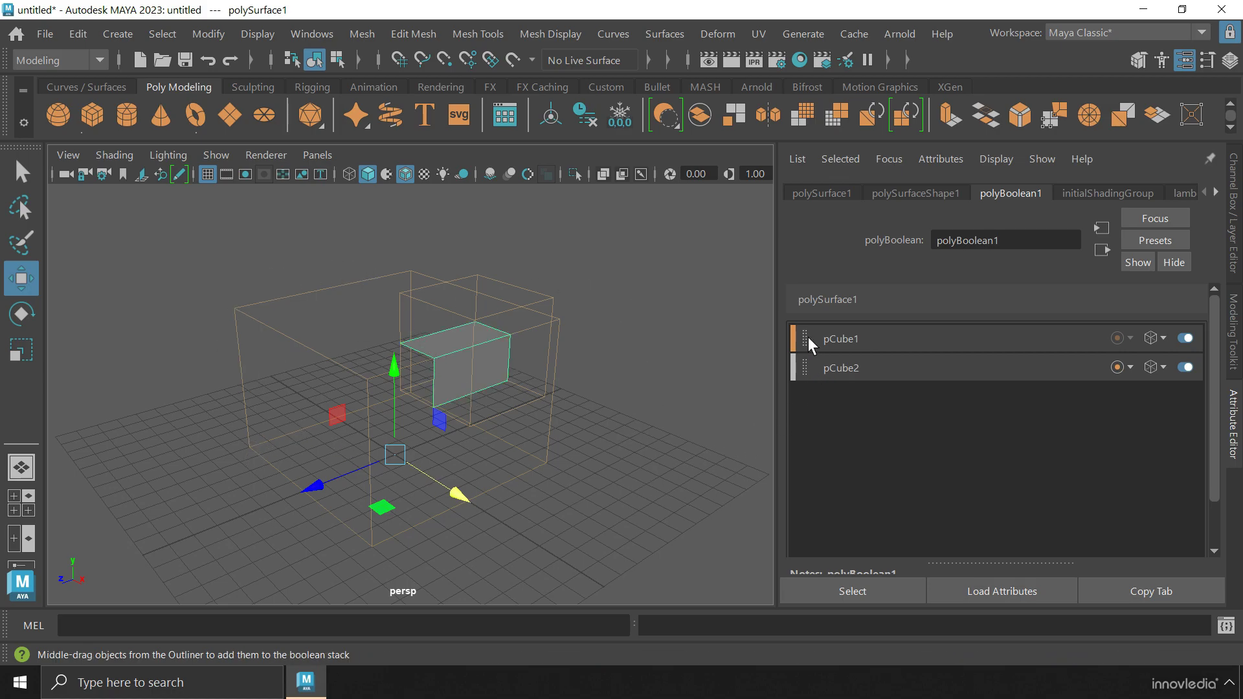
left_click_drag(808, 337, 808, 394)
left_click_drag(638, 423, 714, 412, "alt")
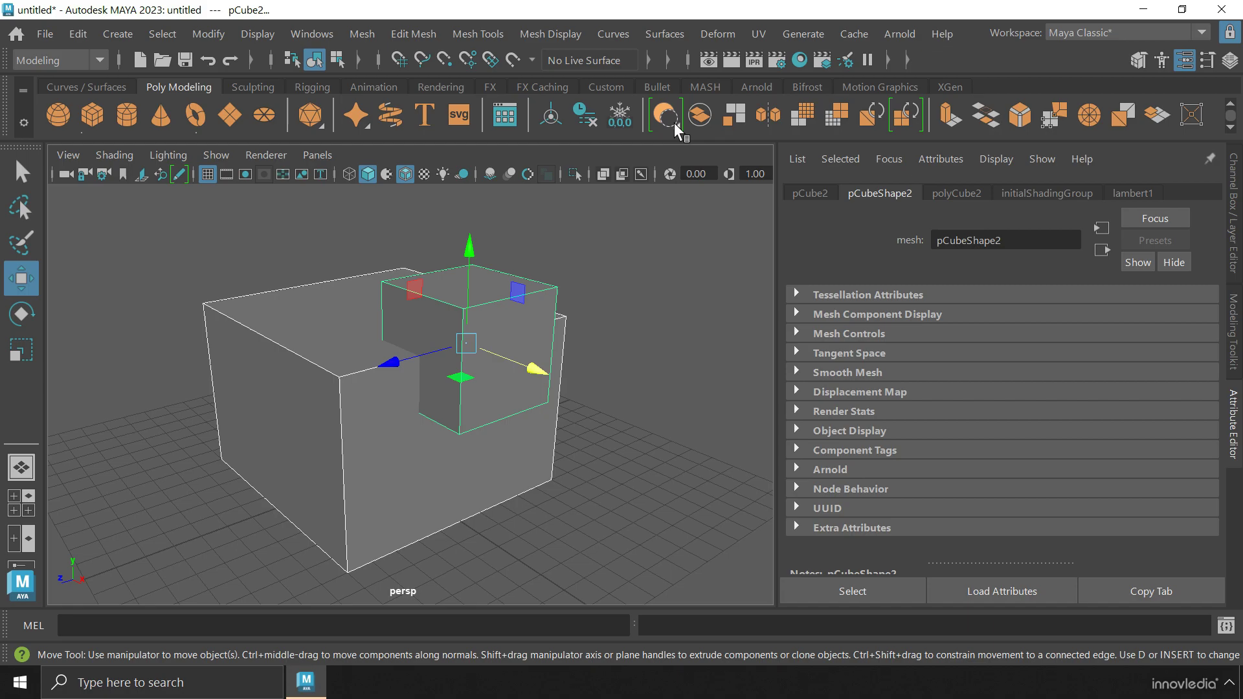
Apply a Split Edges boolean, swap the pCube1/pCube2 order back and forth, and select polySurface1.
right_click(675, 124)
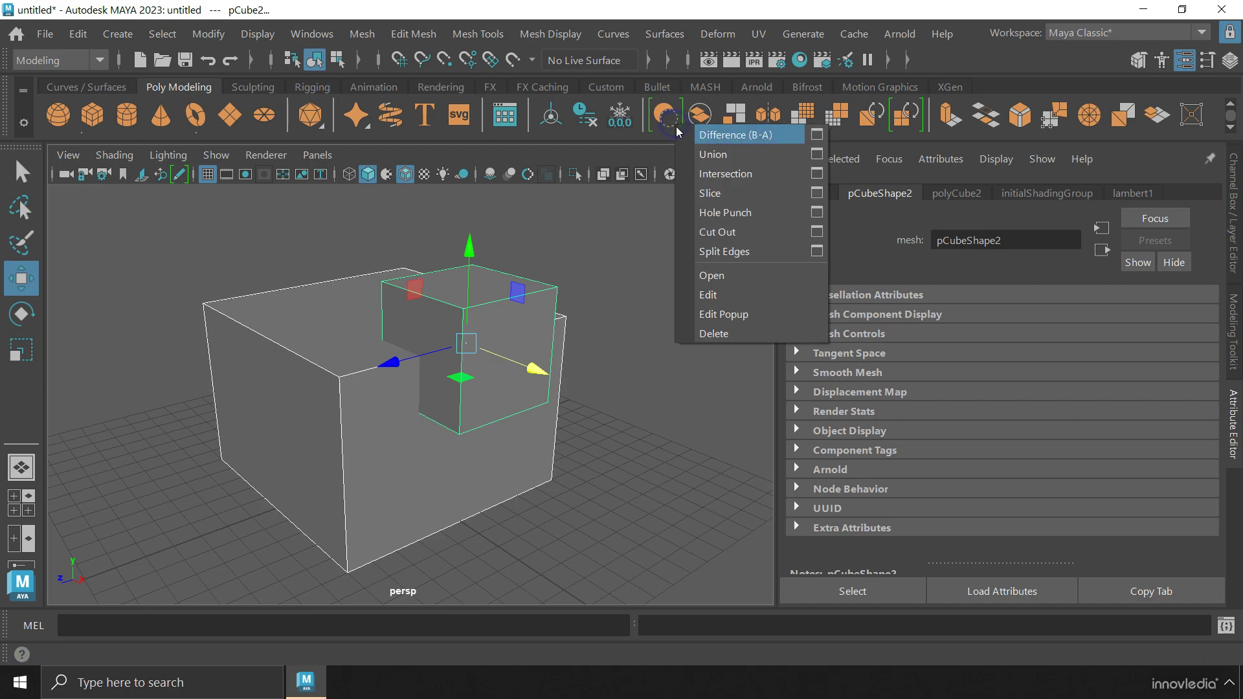
left_click(760, 251)
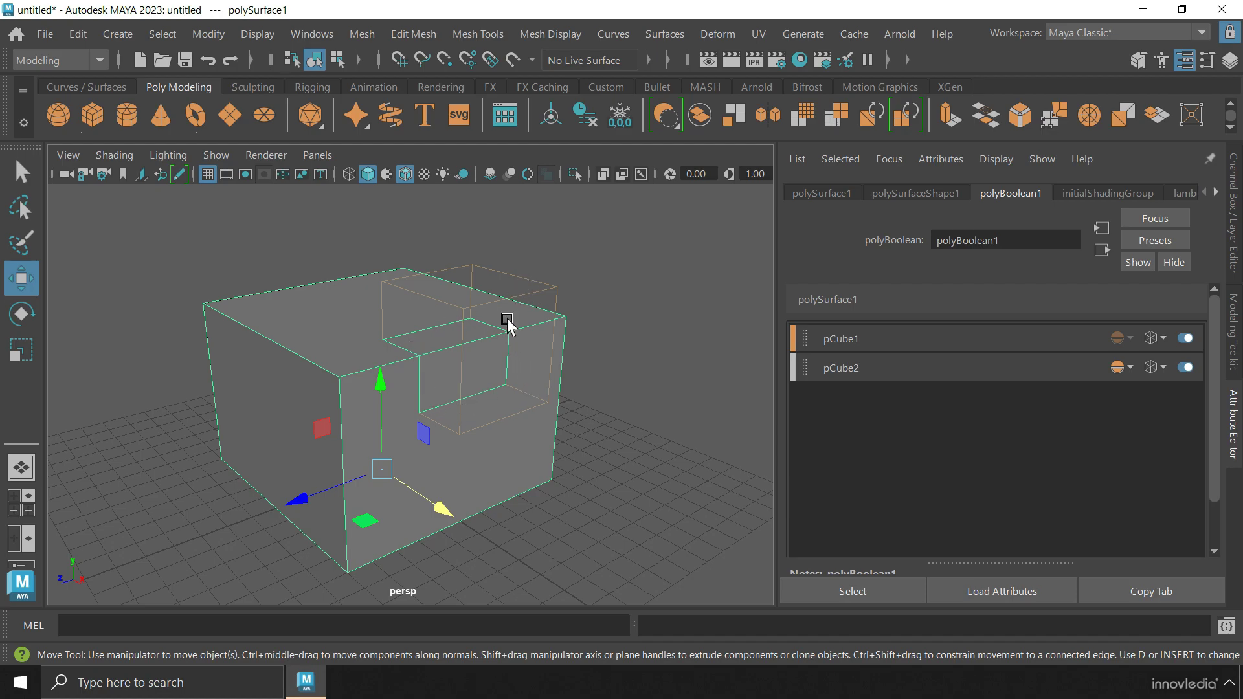
left_click_drag(803, 338, 807, 390)
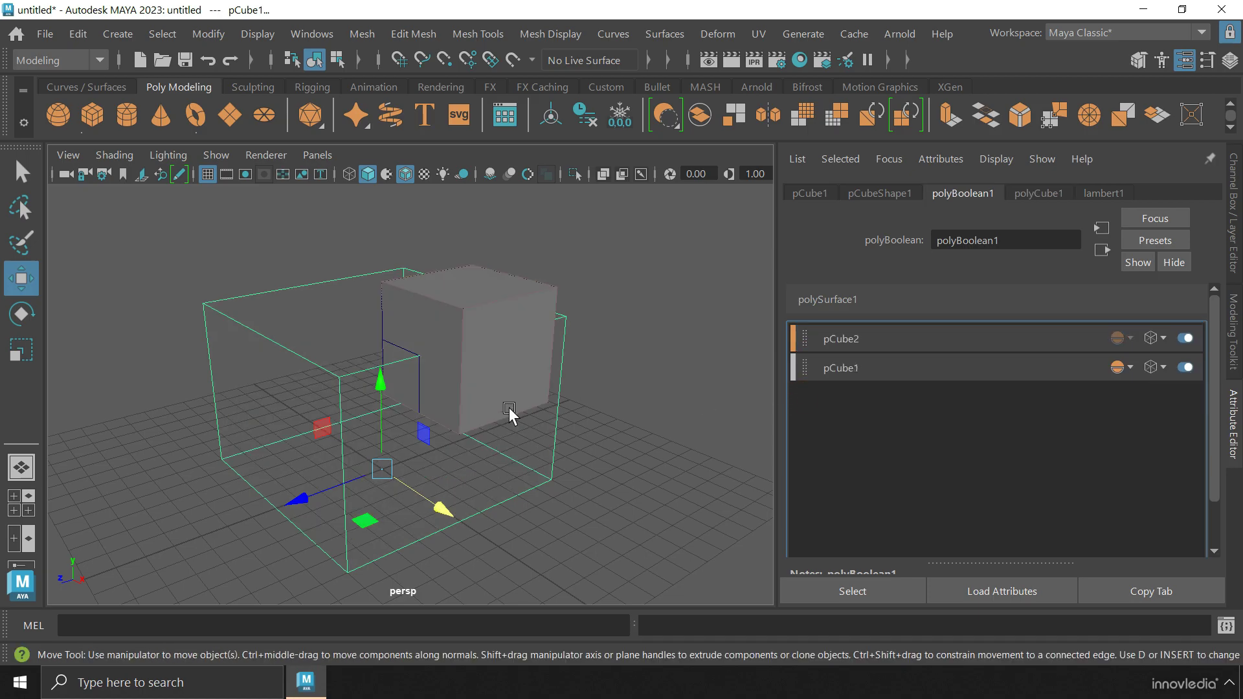
mouse_move(510, 416)
left_mouse_down("alt")
mouse_move(448, 407)
mouse_move(534, 397)
left_mouse_up("alt")
left_click_drag(806, 350, 804, 401)
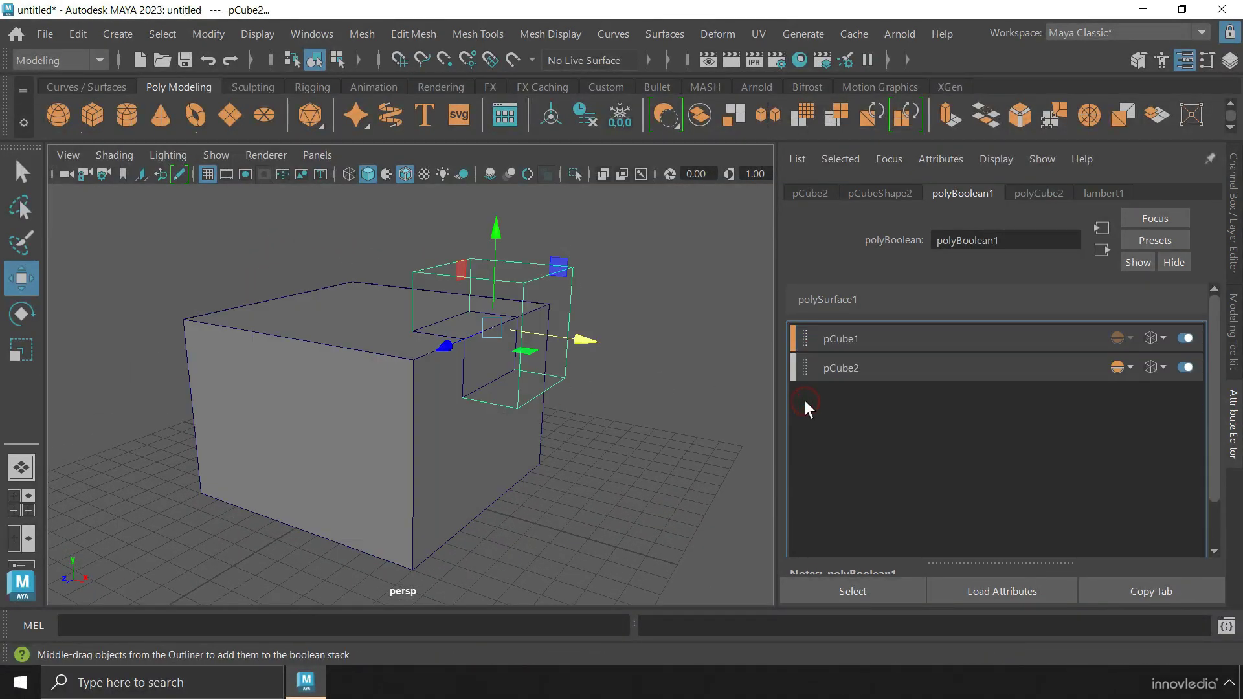
left_click_drag(565, 422, 545, 405, "alt")
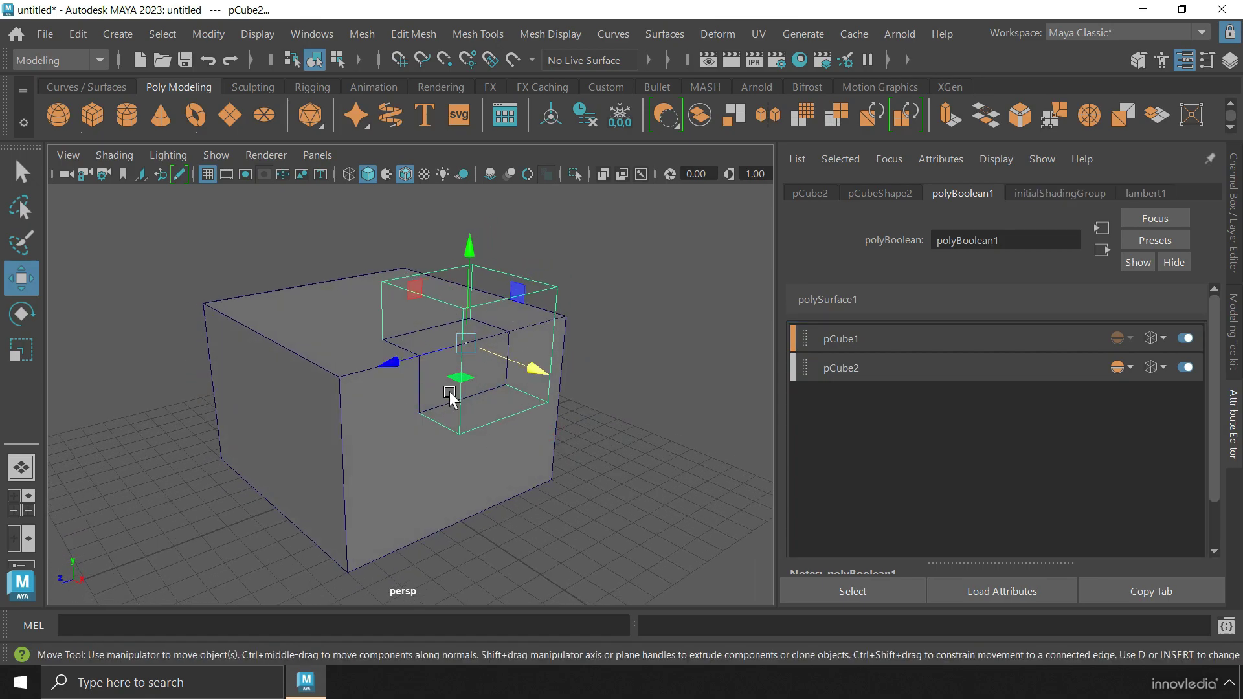
left_click(387, 400)
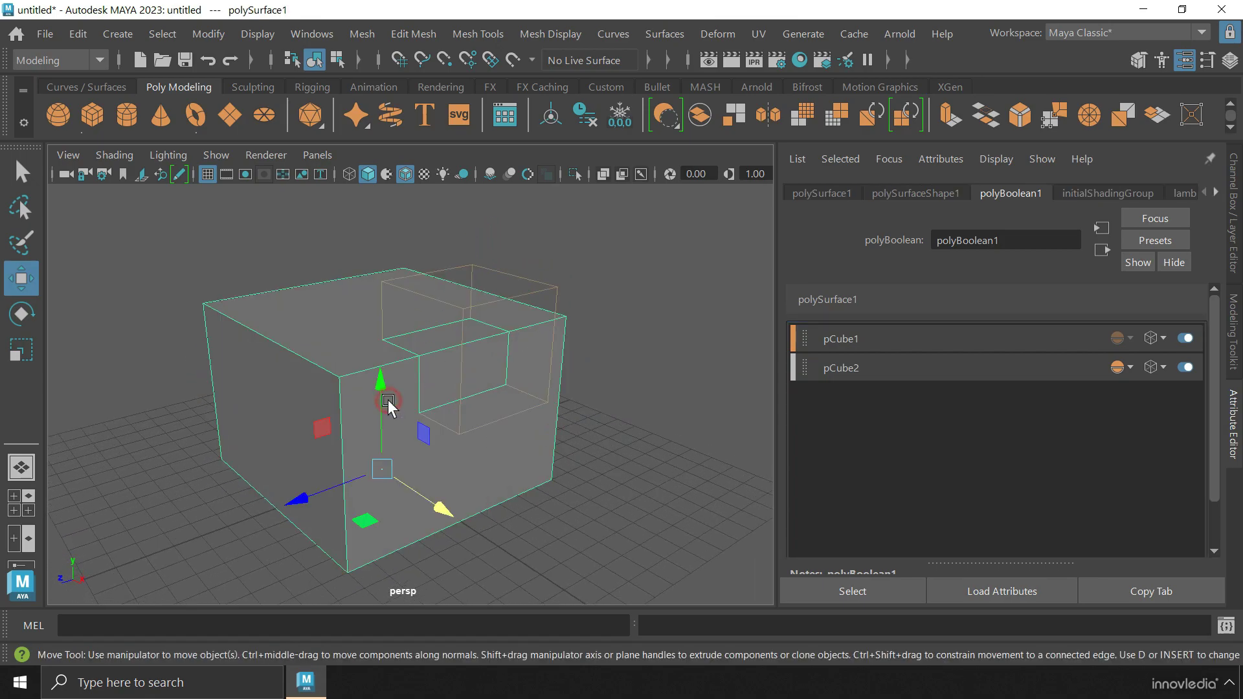
Delete polySurface1's history, close the Booleans list without applying, and deselect everything.
left_click(587, 118)
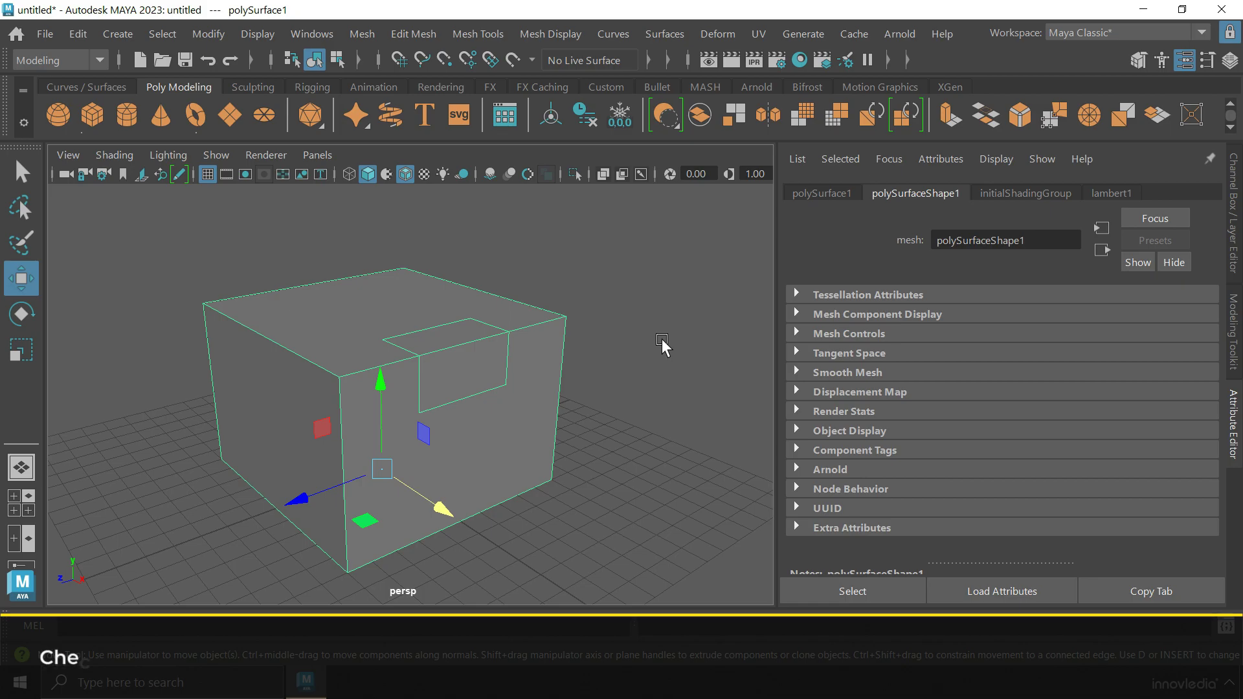
right_click(674, 131)
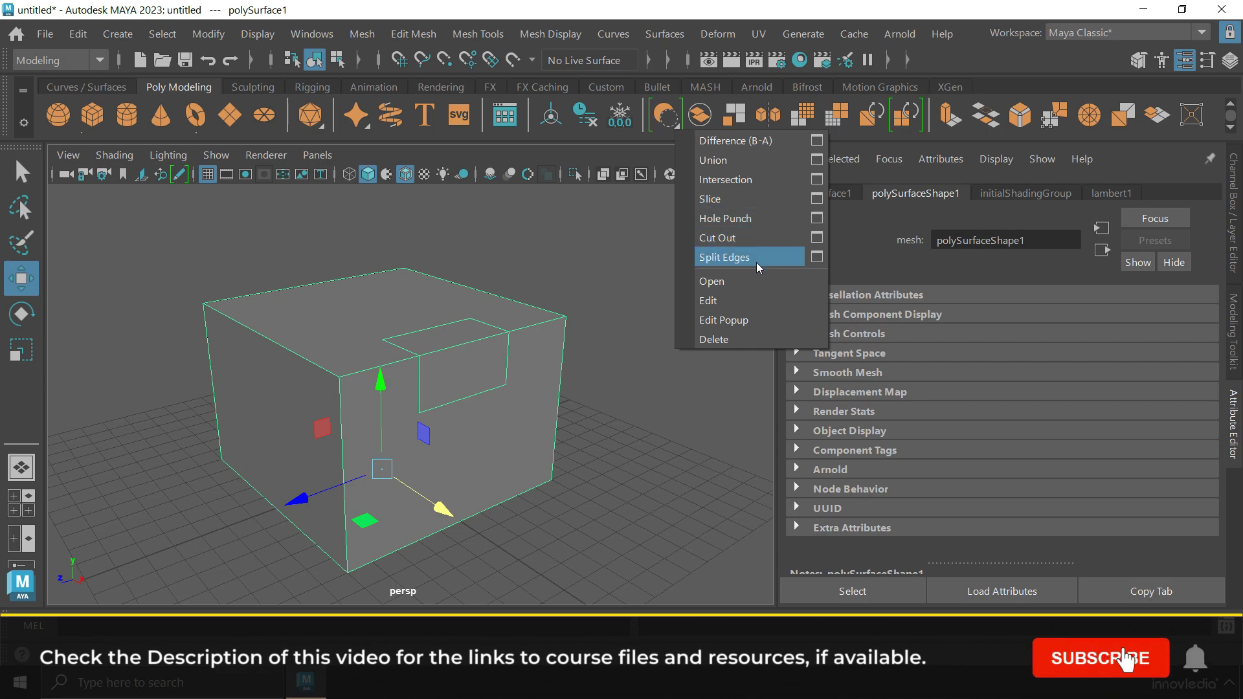
left_click(605, 339)
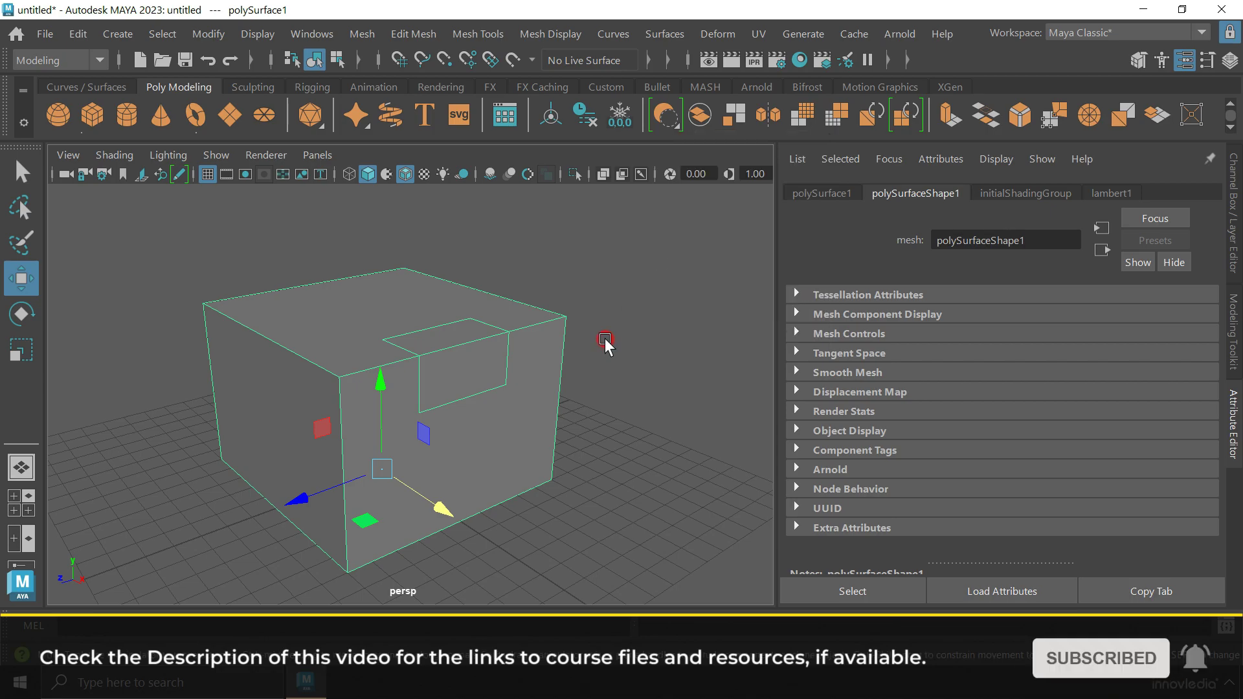